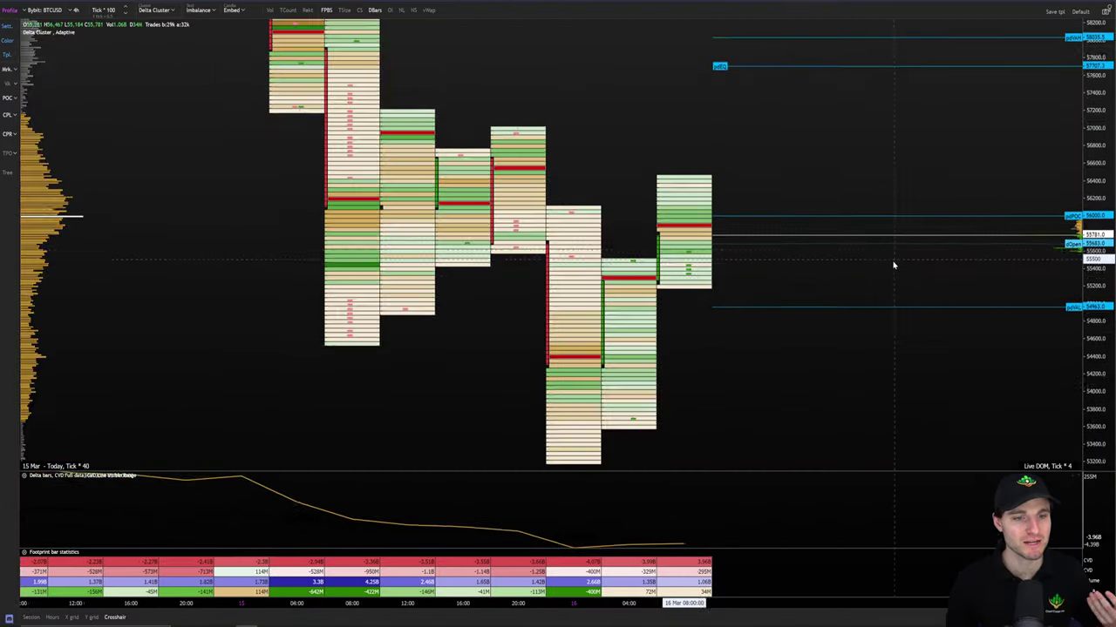
Step: Switch to the BTCUSD hourly chart in TradingView and show the hidden drawings around the latest price action
scroll(893, 265, down, 3)
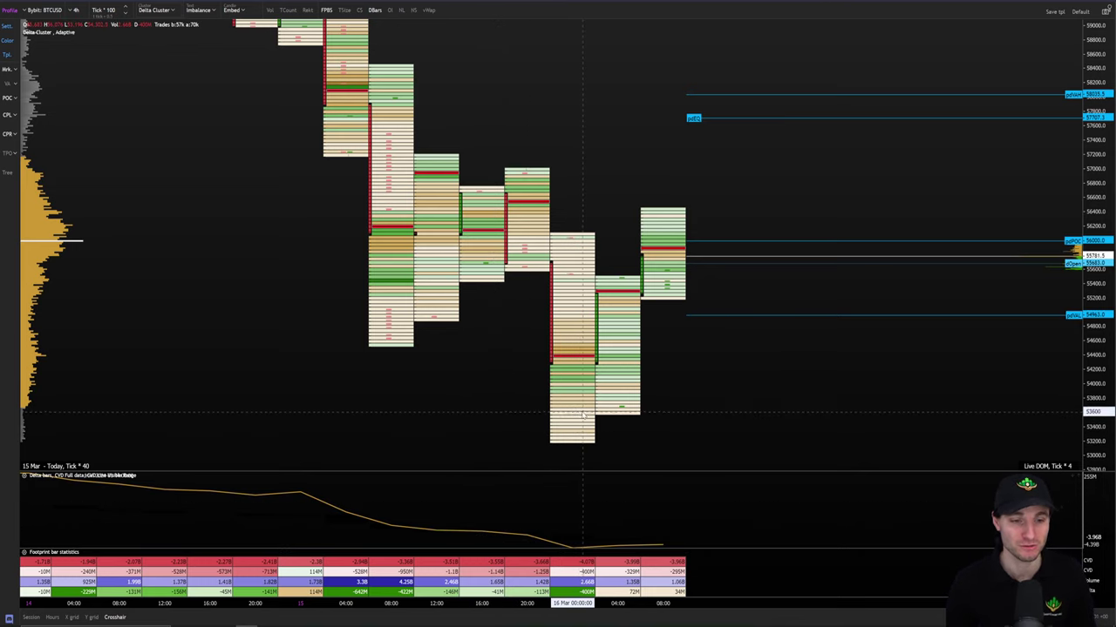
key(alt+Tab)
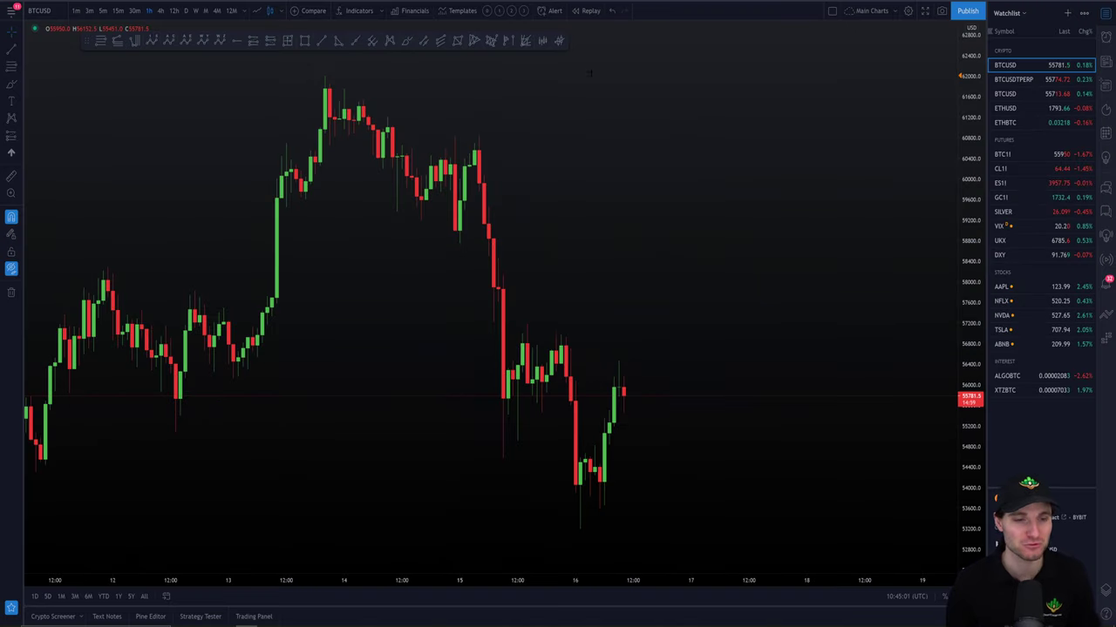
drag(665, 356, 779, 305)
scroll(779, 305, up, 1)
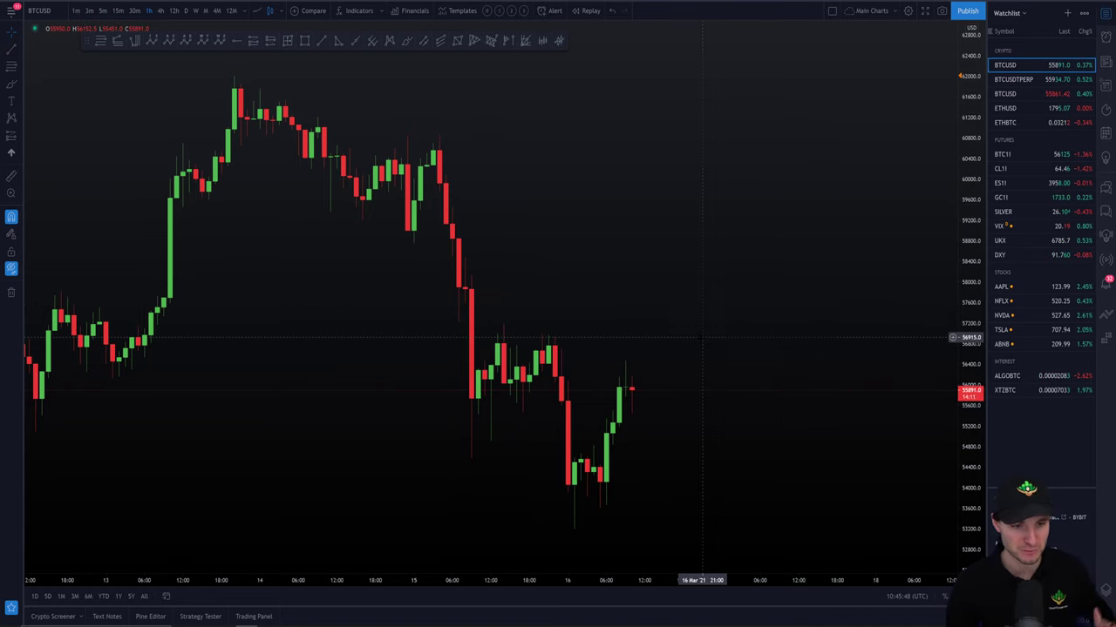
scroll(702, 338, up, 2)
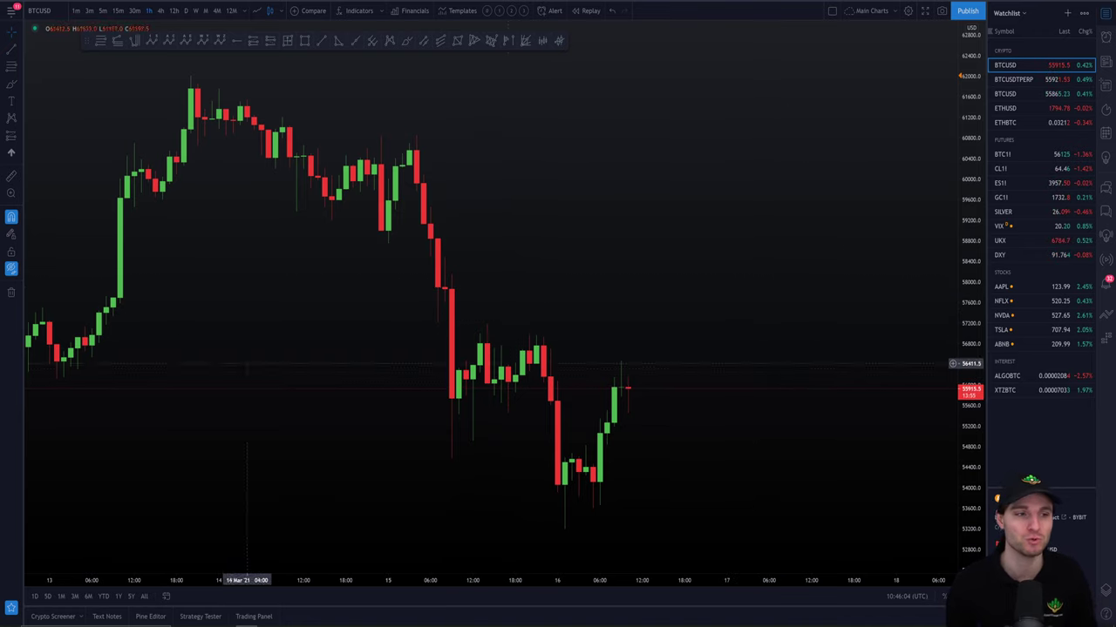
click(10, 271)
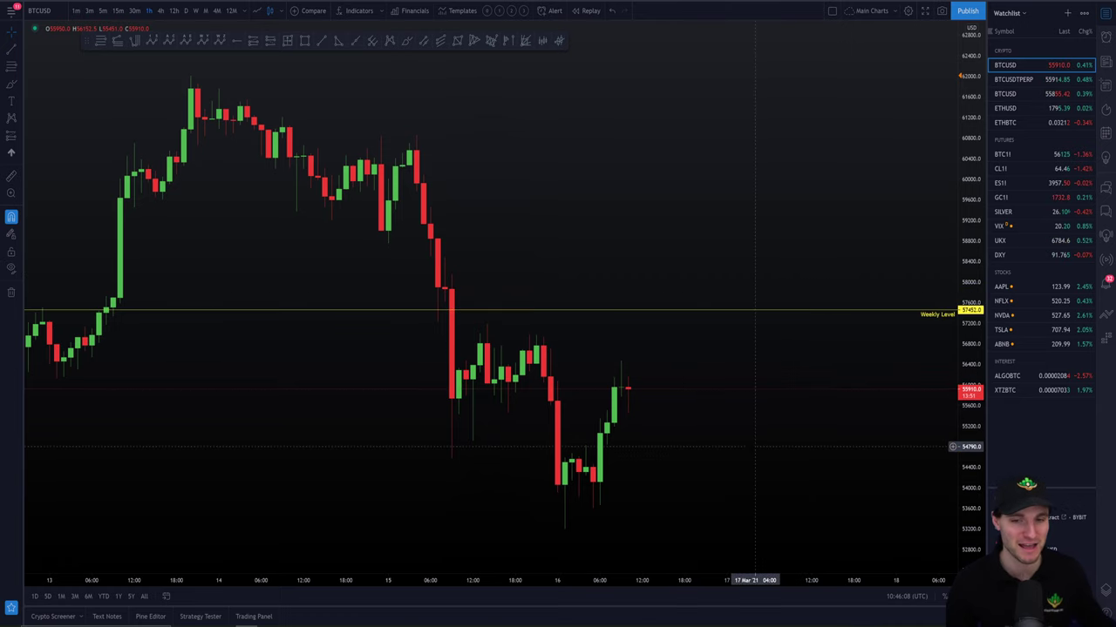
scroll(747, 383, left, 3)
scroll(785, 410, right, 1)
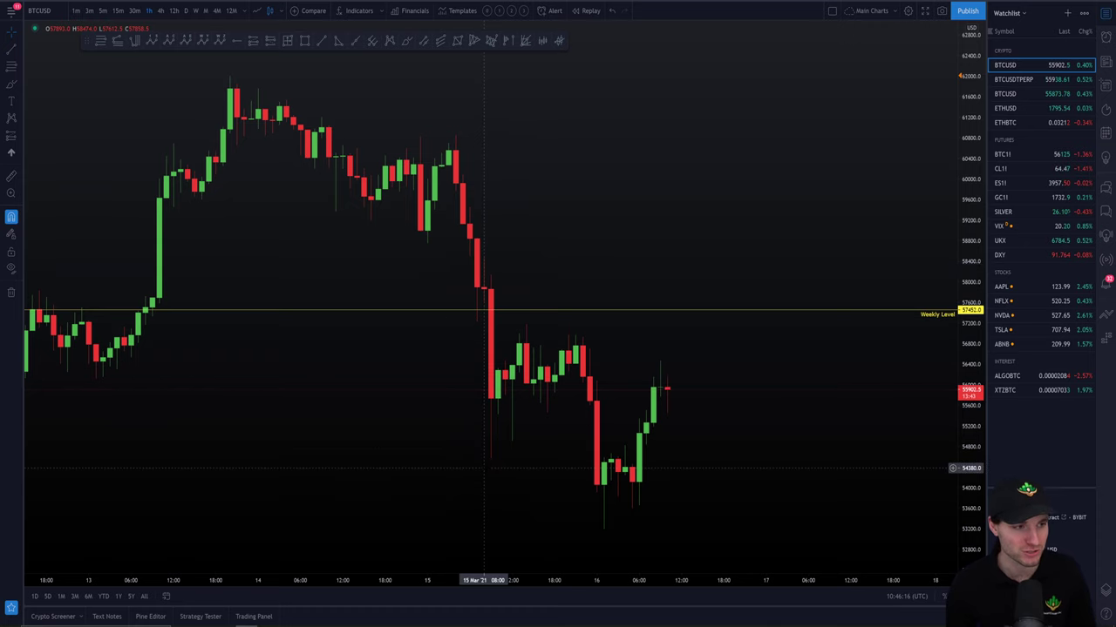
Step: Draw a rectangle zone around the 57,452 weekly level from about 57,100 to 58,000, extending rightwards from the 15 March drop, and delete it
click(304, 41)
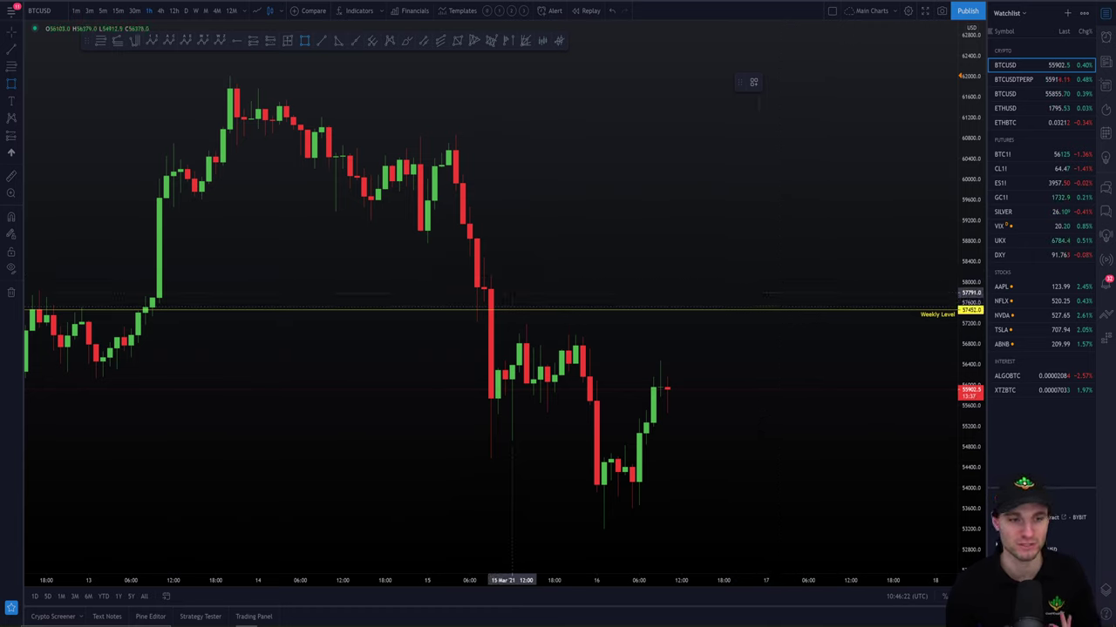
drag(504, 284, 956, 328)
right_click(817, 331)
click(712, 329)
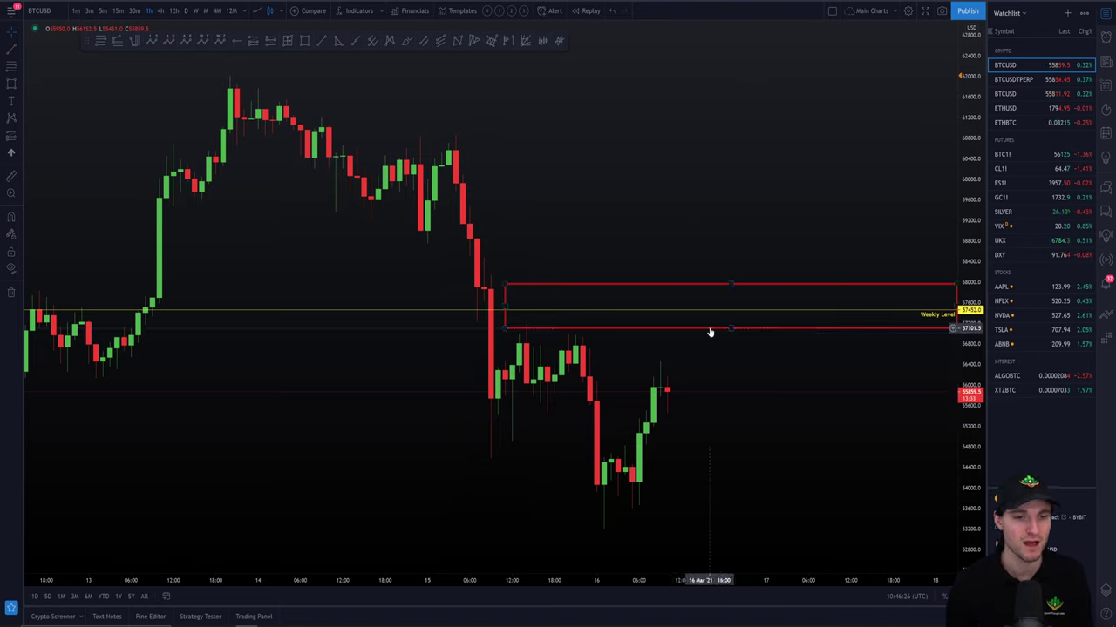
click(727, 327)
key(Delete)
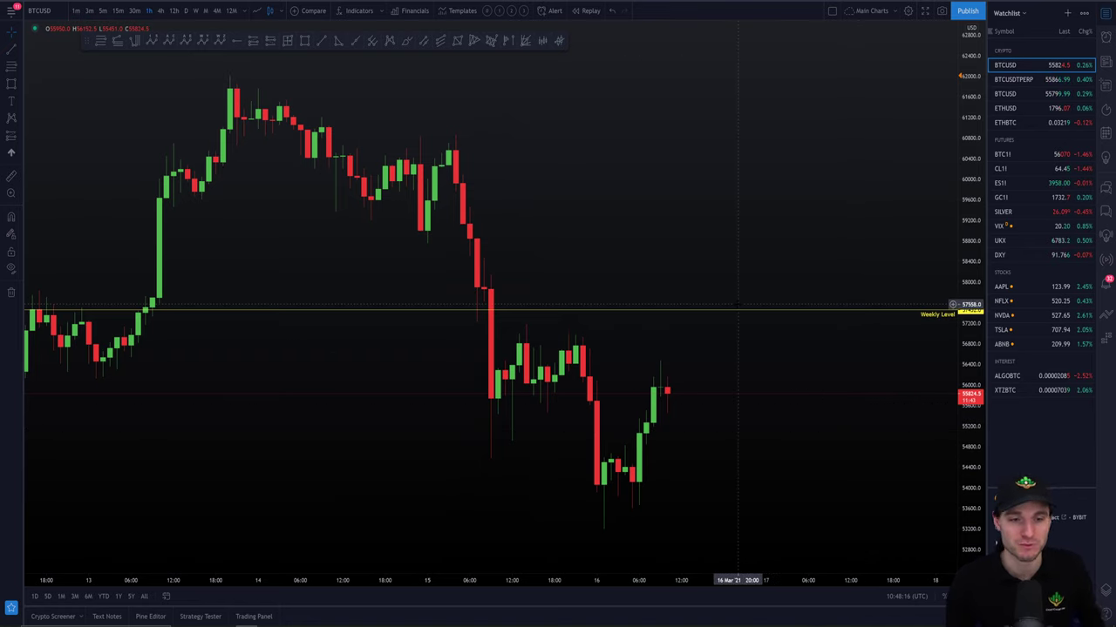
Step: Brush an upward price path from the latest candle to about 59,700, brush three rounded troughs around the recent lows, and delete each stroke
drag(740, 307, 772, 315)
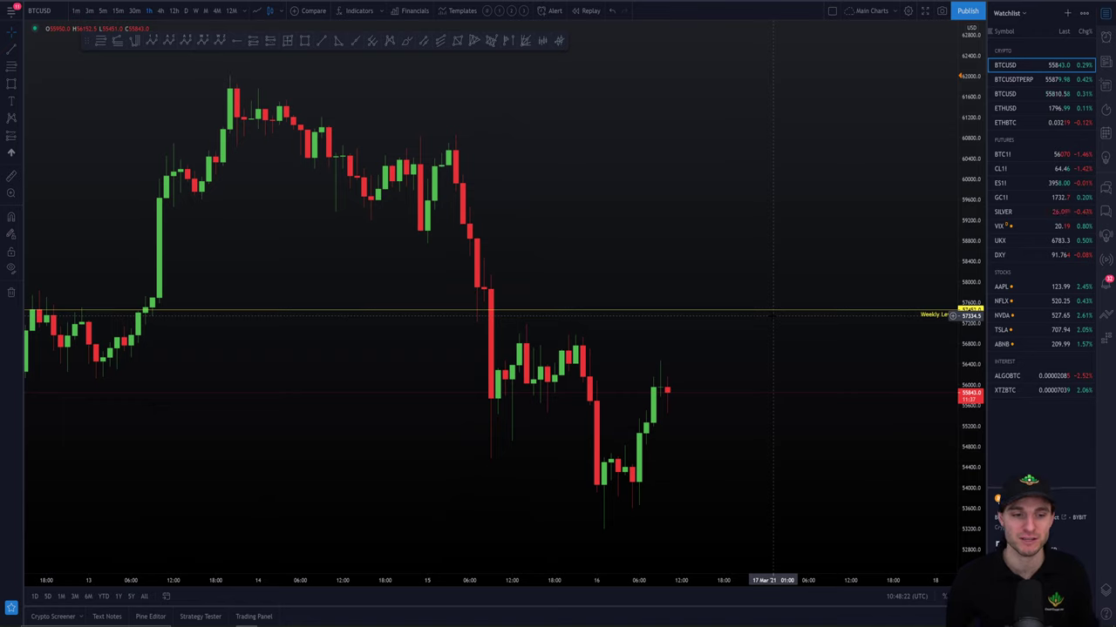
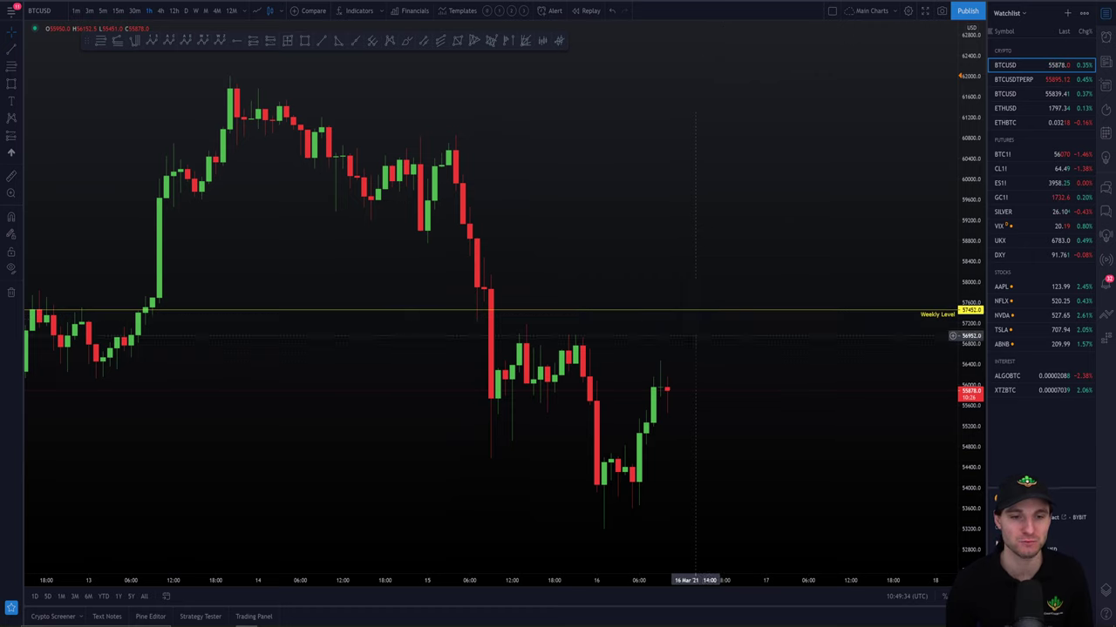
click(406, 40)
mouse_move(669, 394)
mouse_down()
mouse_move(723, 294)
mouse_move(757, 189)
mouse_up()
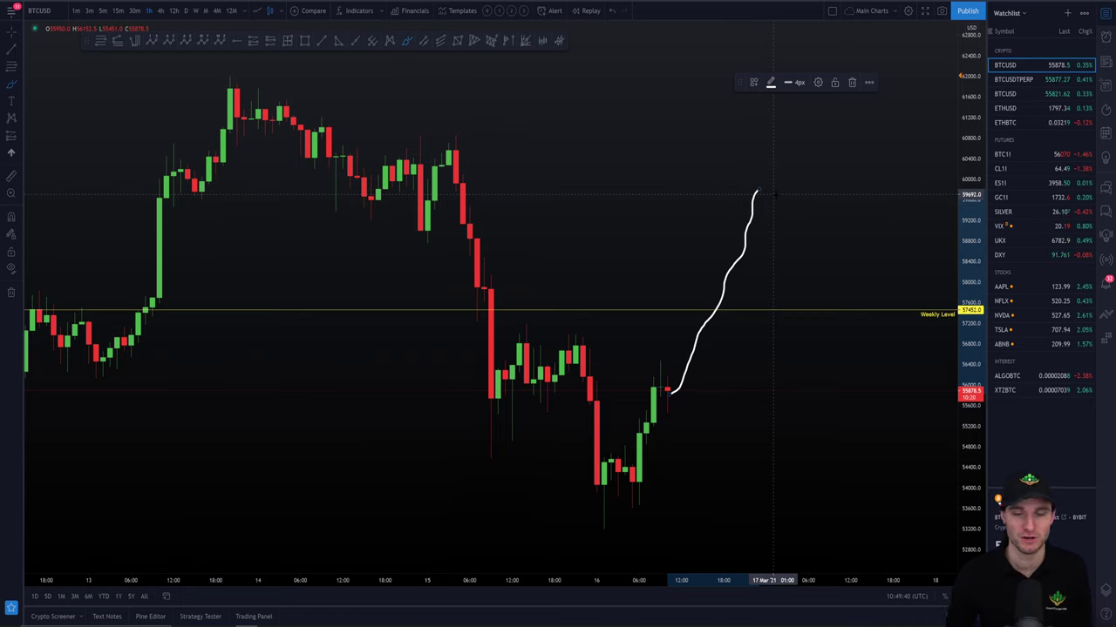
key(Delete)
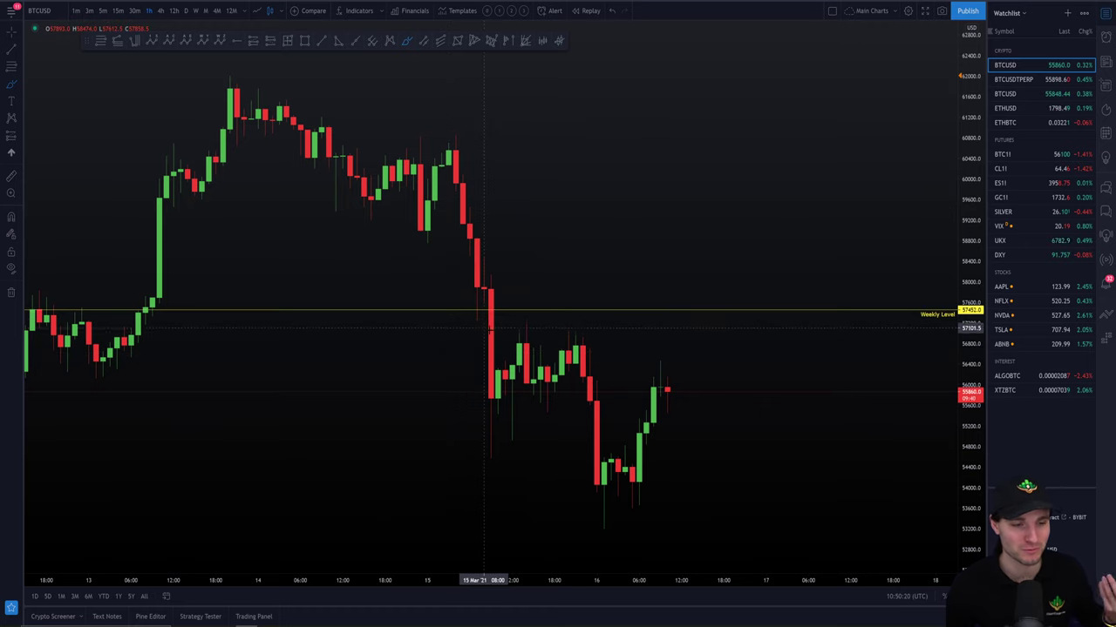
mouse_move(484, 323)
mouse_down()
mouse_move(518, 453)
mouse_move(590, 350)
mouse_move(603, 503)
mouse_move(692, 391)
mouse_move(709, 344)
mouse_move(755, 434)
mouse_move(835, 334)
mouse_up()
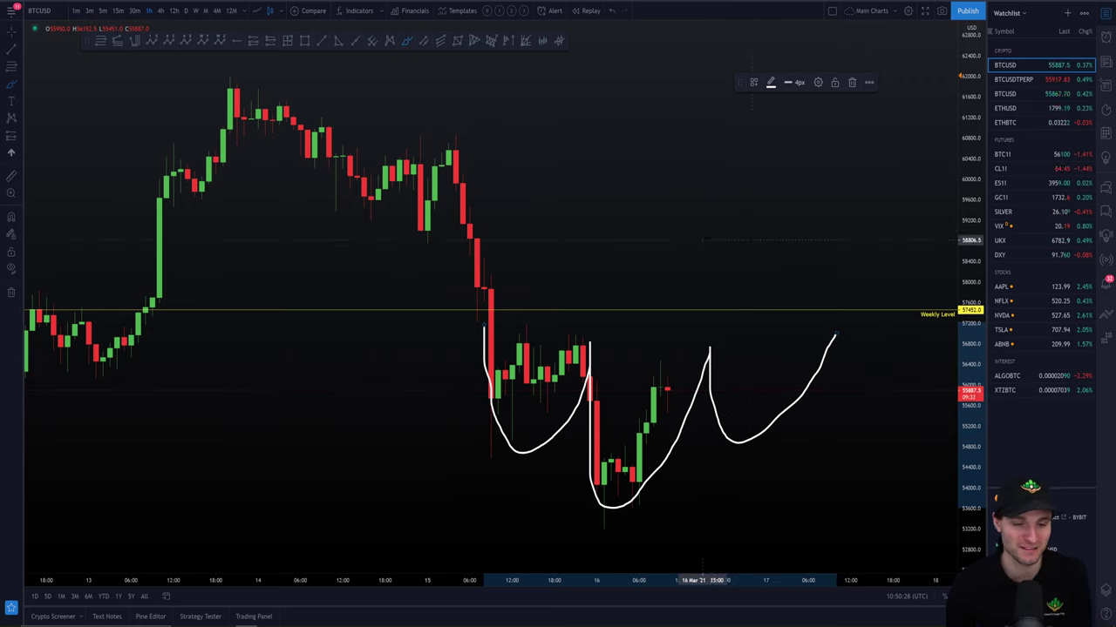
key(Delete)
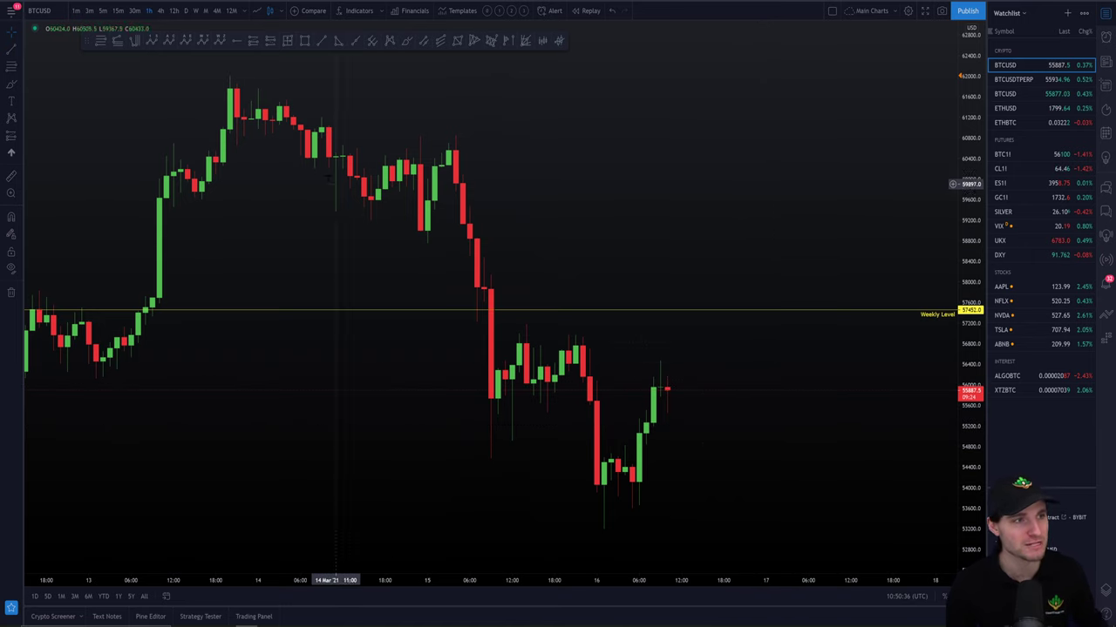
Step: Draw a rising trend line from the 28 February low at 43,019 to 56,421 on 20 March
scroll(885, 430, down, 5)
scroll(884, 429, down, 3)
scroll(738, 491, right, 5)
scroll(706, 400, right, 1)
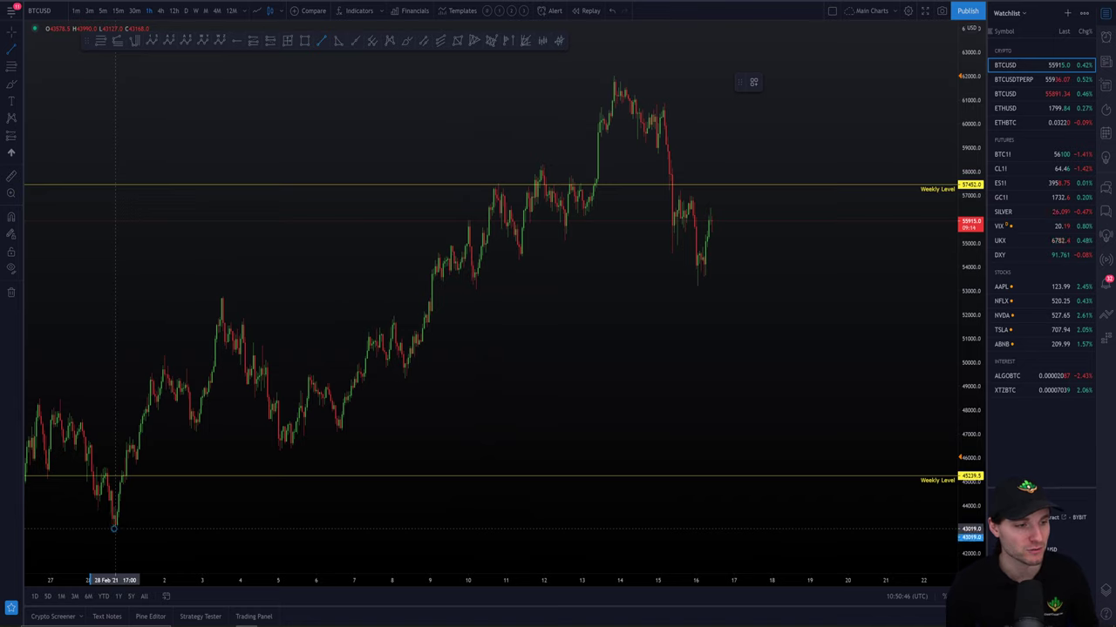
mouse_move(114, 528)
mouse_down()
mouse_move(293, 431)
mouse_move(362, 422)
mouse_move(825, 215)
mouse_move(872, 210)
mouse_up()
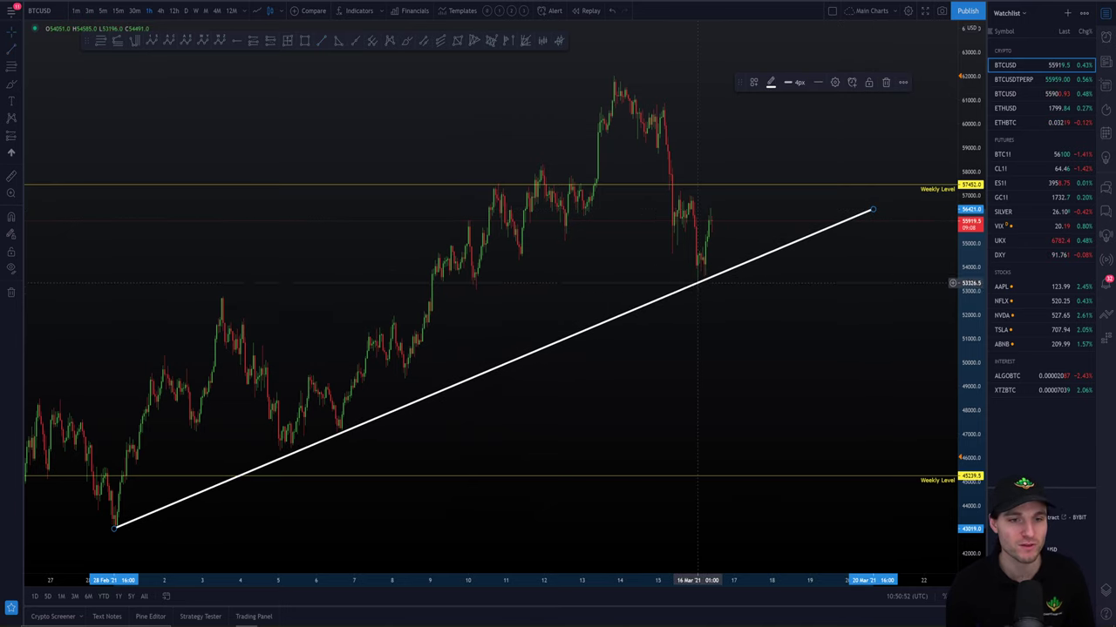
click(466, 217)
Step: Circle the lows along the rising trend line with the brush, undoing each mark
click(406, 40)
mouse_move(96, 521)
mouse_down()
mouse_move(111, 512)
mouse_move(114, 529)
mouse_move(113, 508)
mouse_up()
key(ctrl+z)
mouse_move(279, 449)
mouse_down()
mouse_move(349, 425)
mouse_move(339, 450)
mouse_move(342, 420)
mouse_up()
key(ctrl+z)
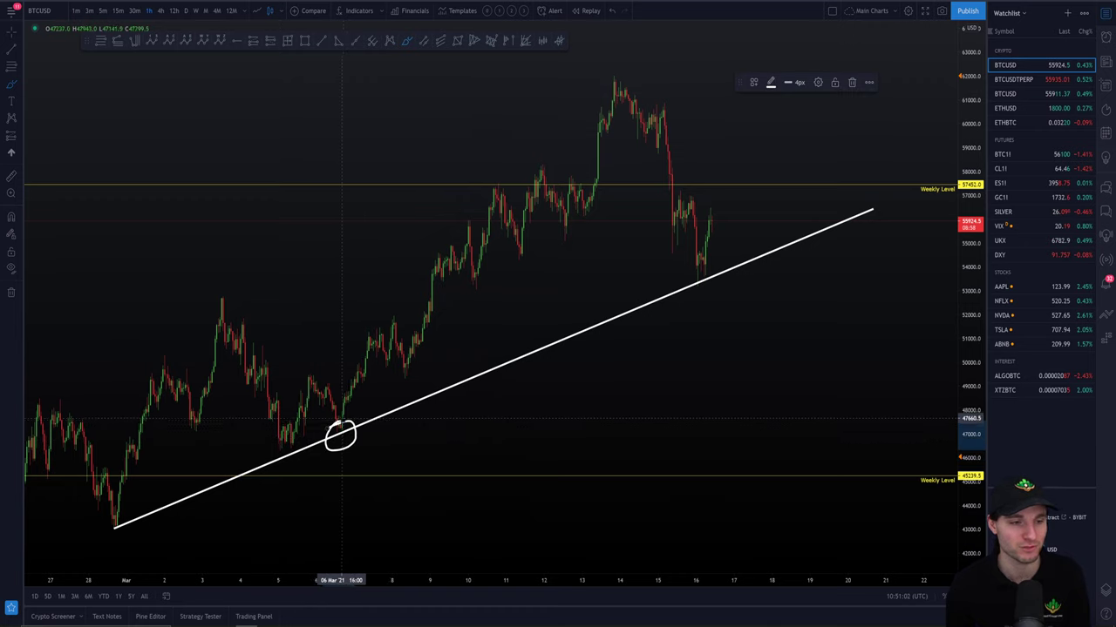
key(ctrl+z)
mouse_move(702, 275)
mouse_down()
mouse_move(729, 277)
mouse_move(682, 298)
mouse_up()
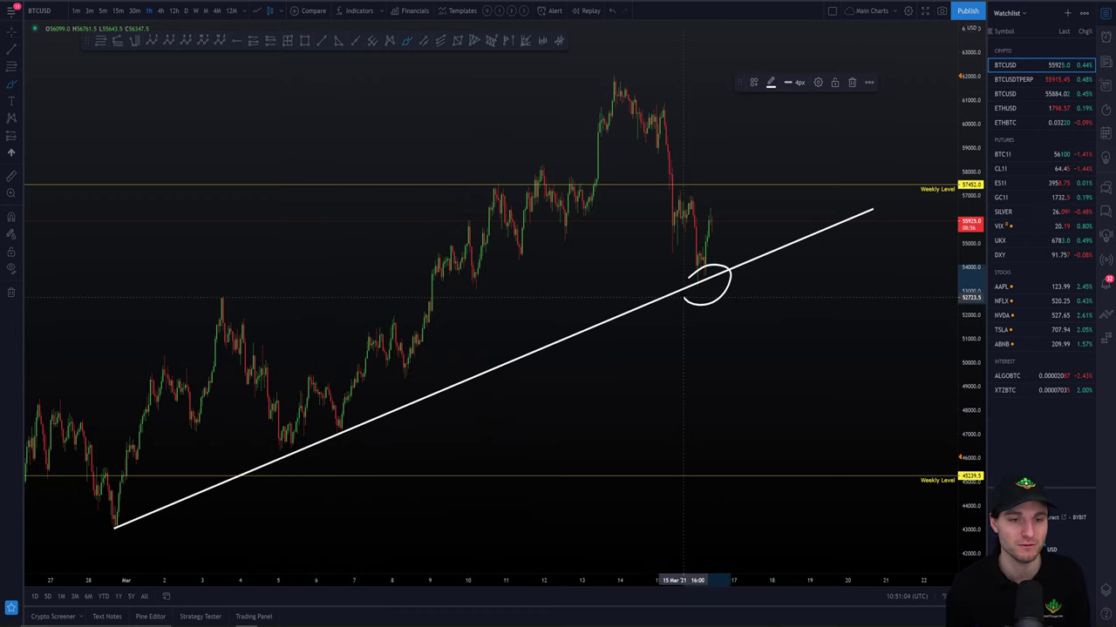
key(ctrl+z)
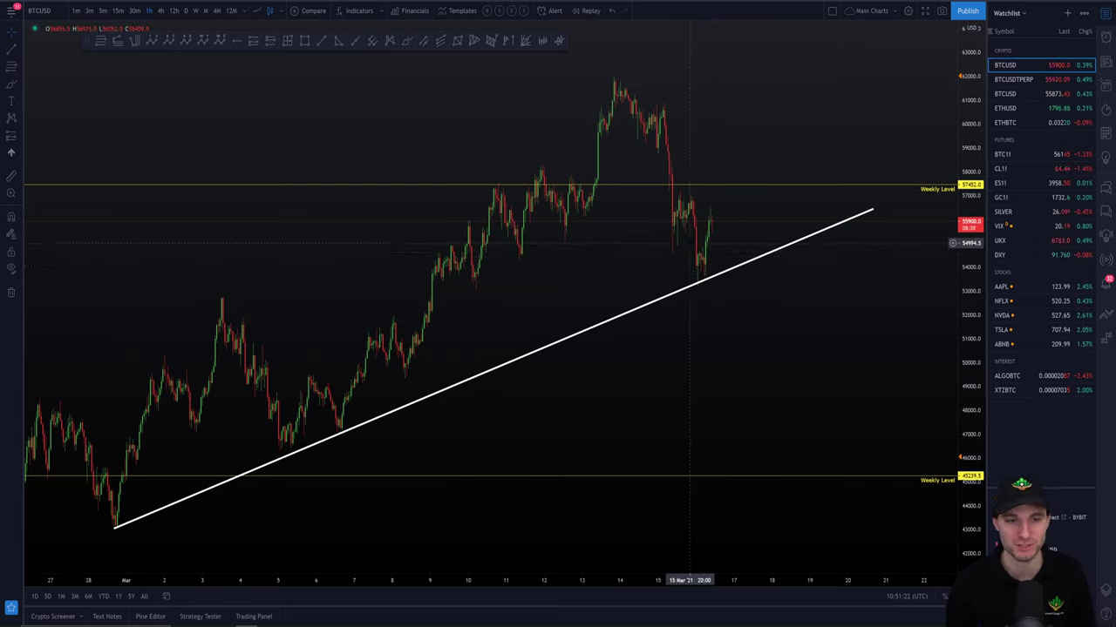
Step: Brush a short pullback path from the latest candle down towards the rising trend line, and delete it
click(771, 258)
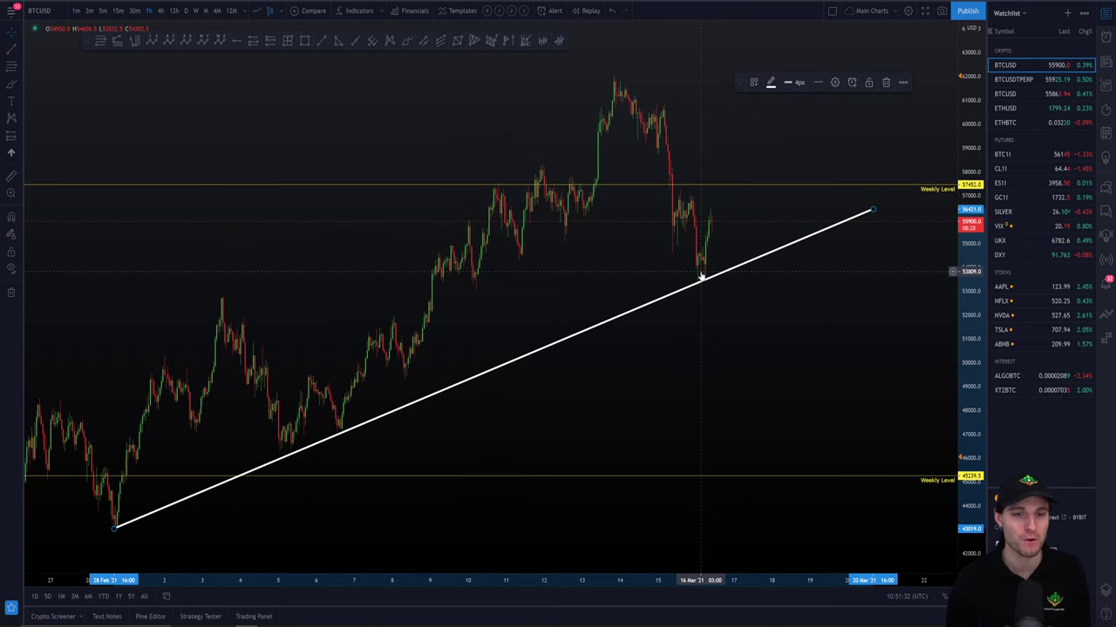
click(728, 279)
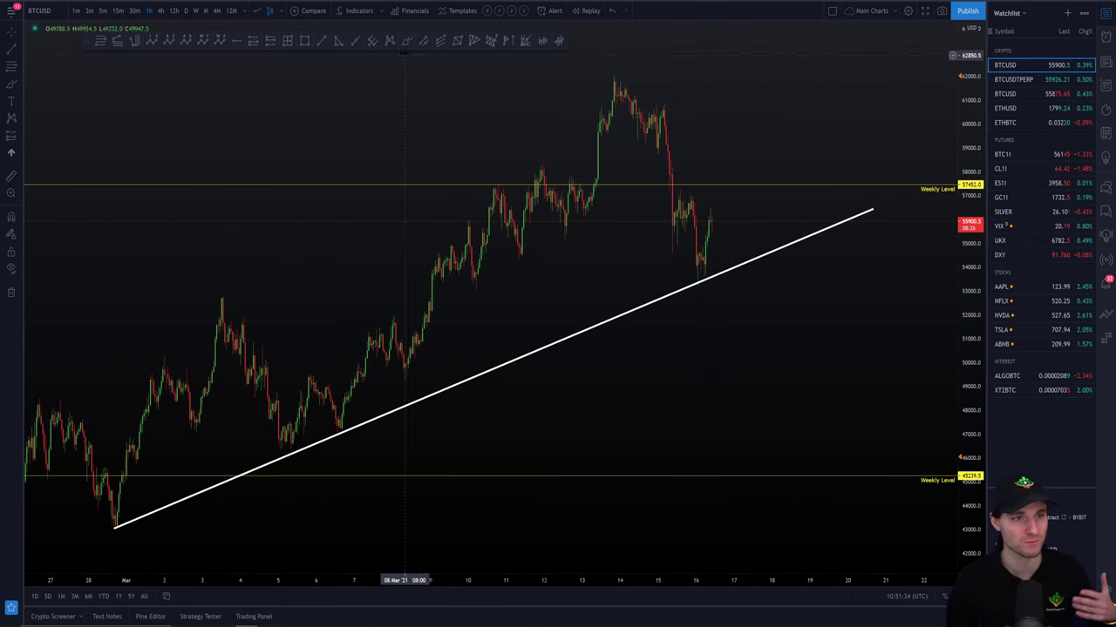
click(405, 44)
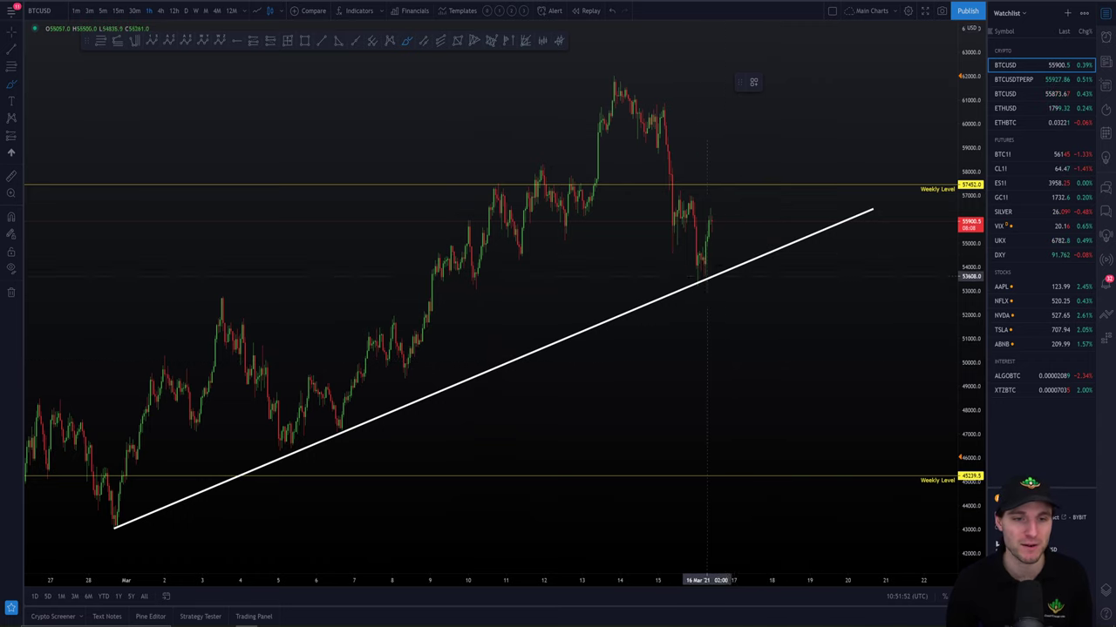
mouse_move(713, 215)
mouse_down()
mouse_move(738, 247)
mouse_move(759, 247)
mouse_up()
key(Delete)
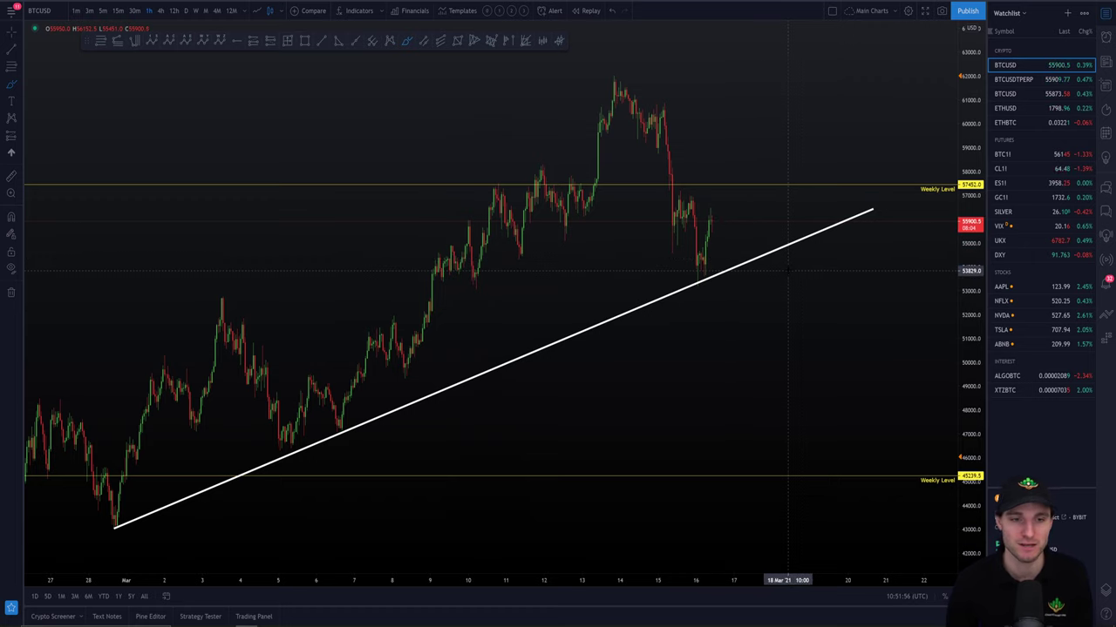
Step: Replace the trend line with one from 42,918.5 at the 28 February low to 55,737.5 on 19 March, and delete it
click(790, 248)
key(Delete)
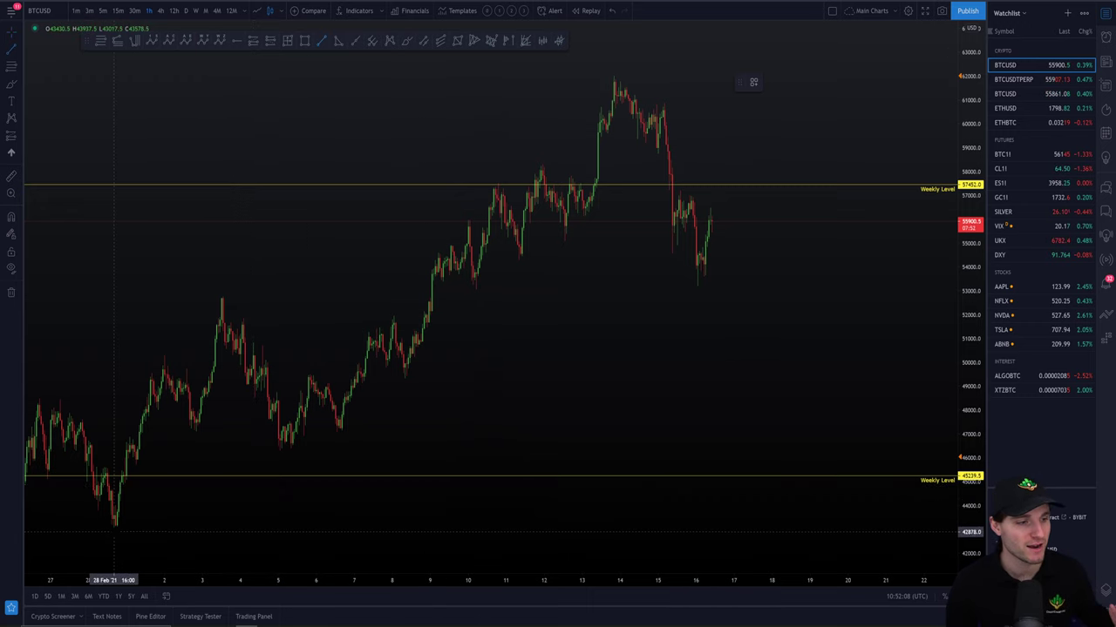
click(113, 530)
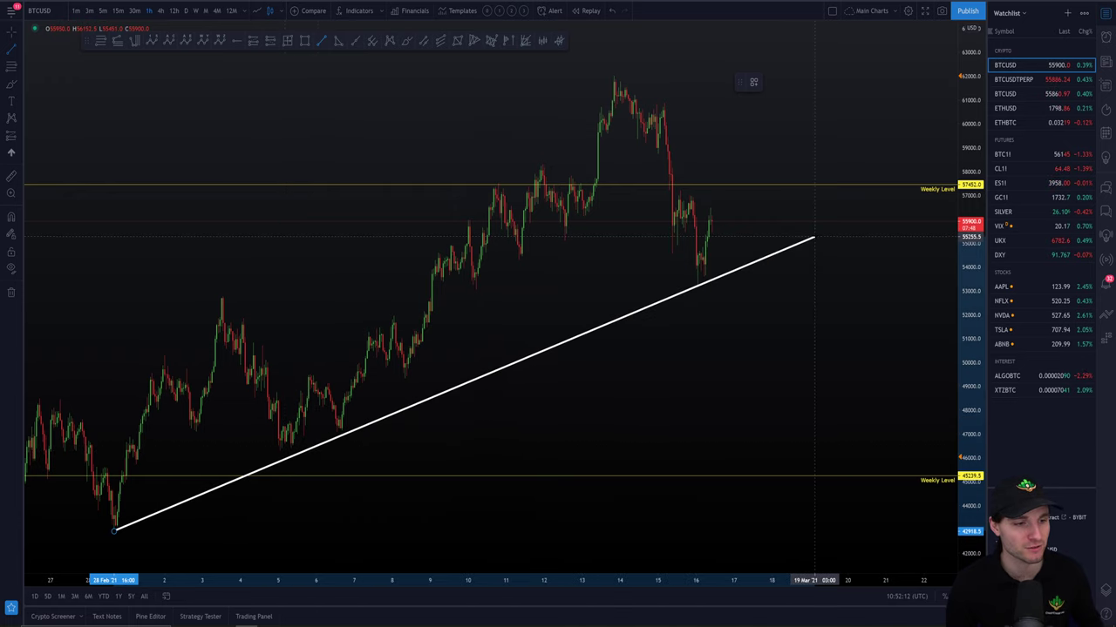
click(827, 226)
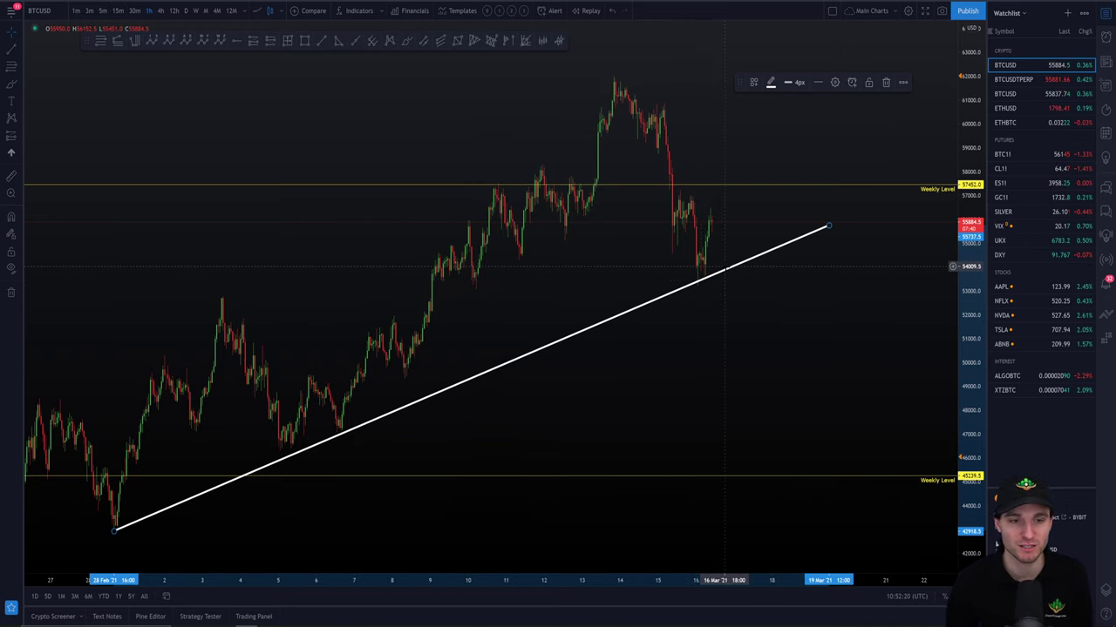
key(Delete)
Step: Switch the chart to the 15-minute timeframe and focus on the 16 March candles
click(119, 16)
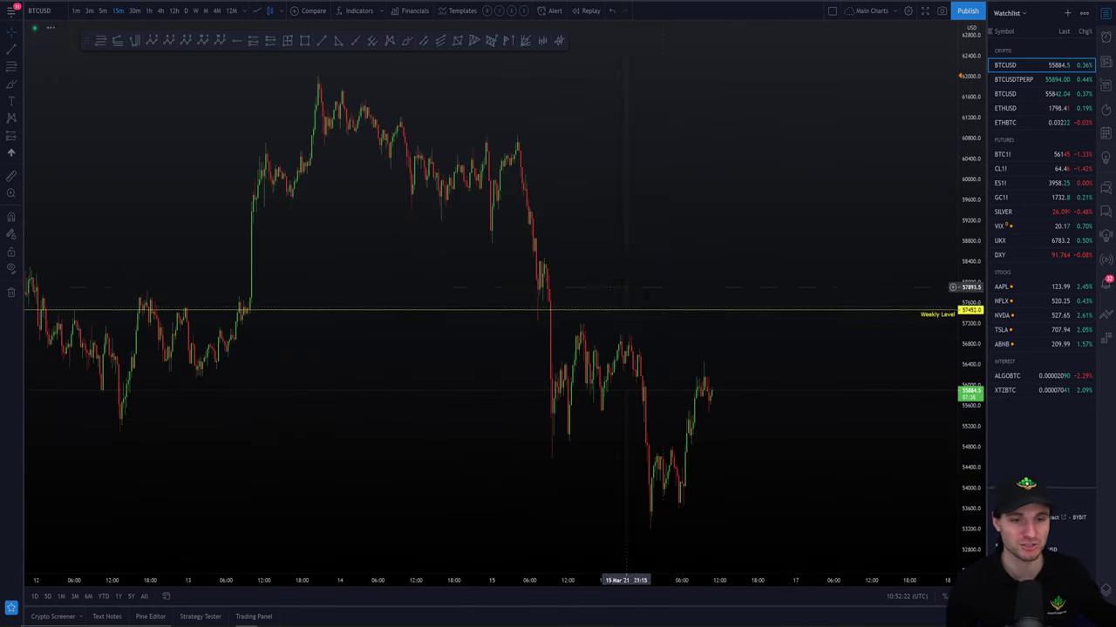
scroll(697, 471, up, 2)
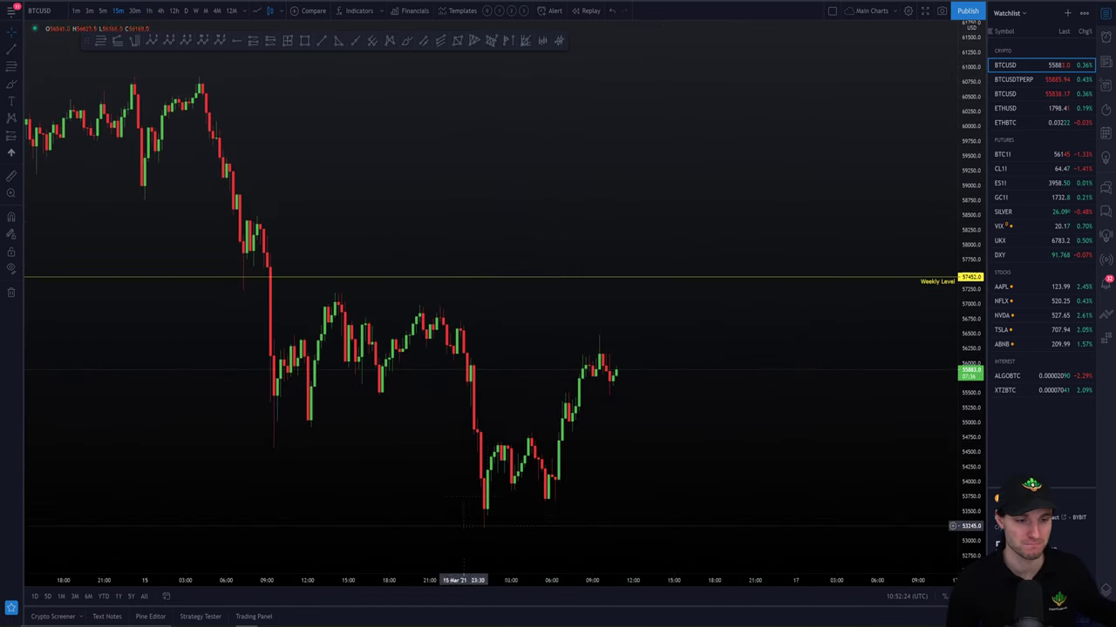
scroll(567, 488, up, 2)
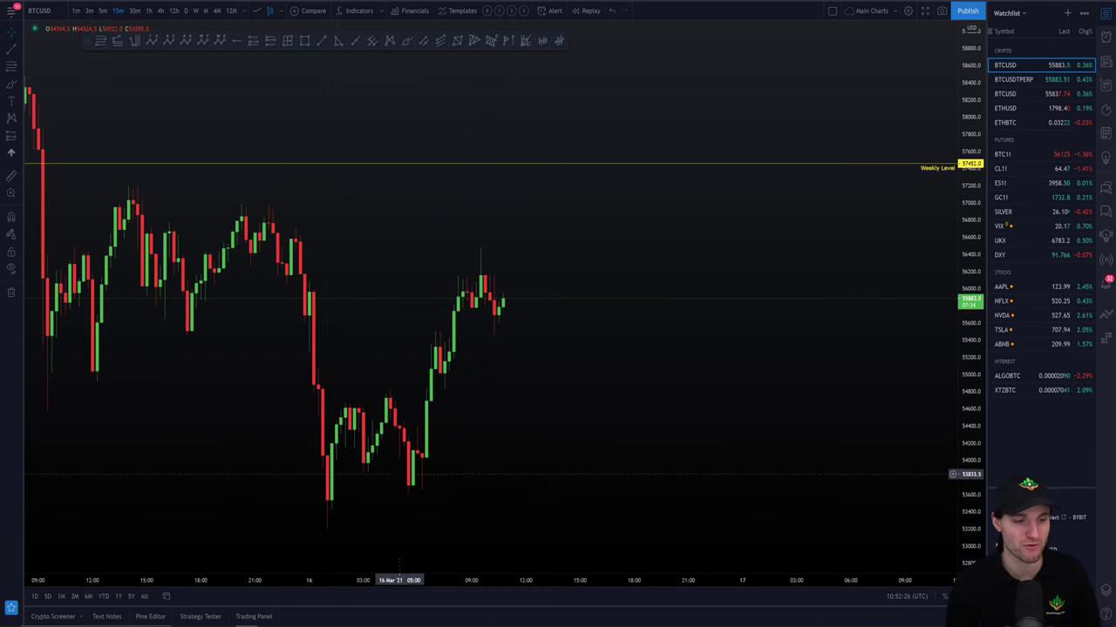
scroll(523, 261, up, 2)
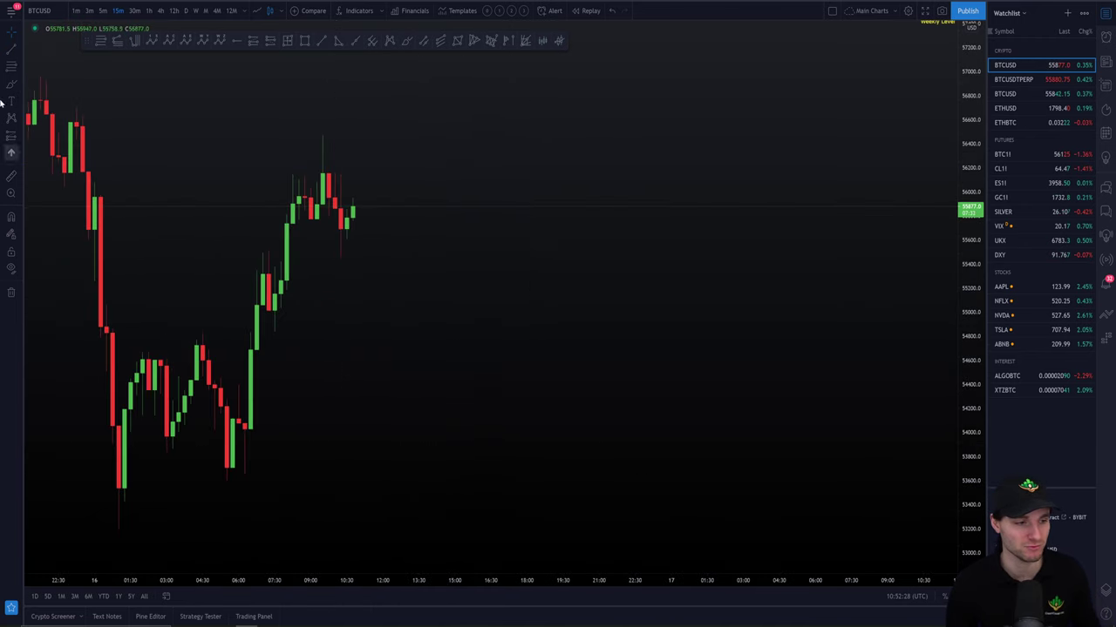
Step: Draw a Fibonacci retracement from the 16 March low at 53,208 up to 54,818.5, and delete it
click(112, 527)
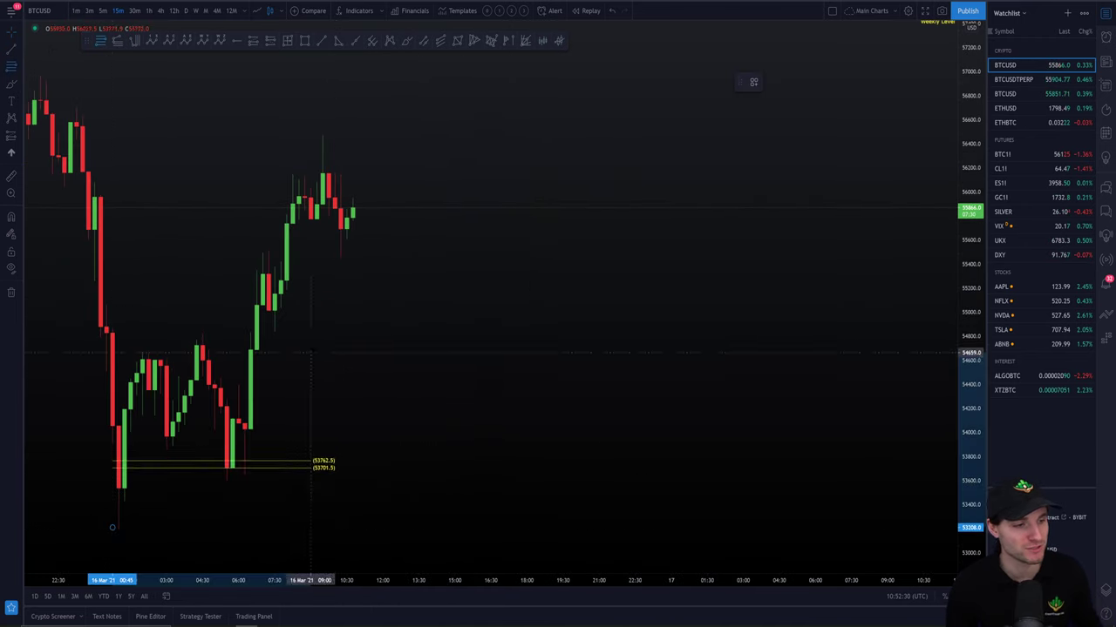
click(425, 334)
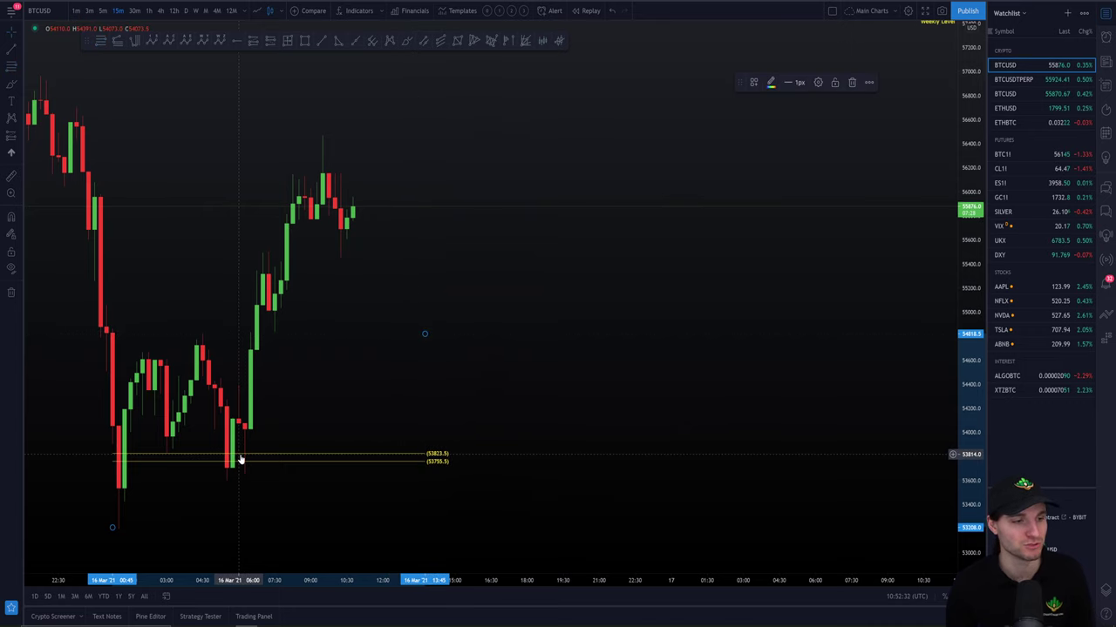
key(Delete)
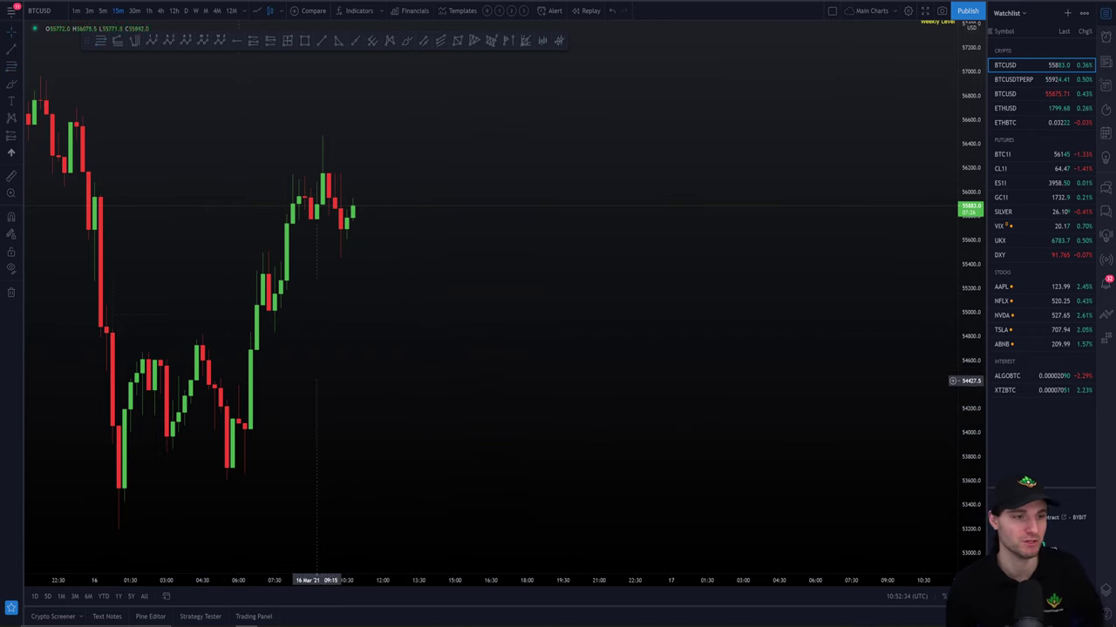
drag(461, 231, 763, 352)
scroll(762, 352, down, 5)
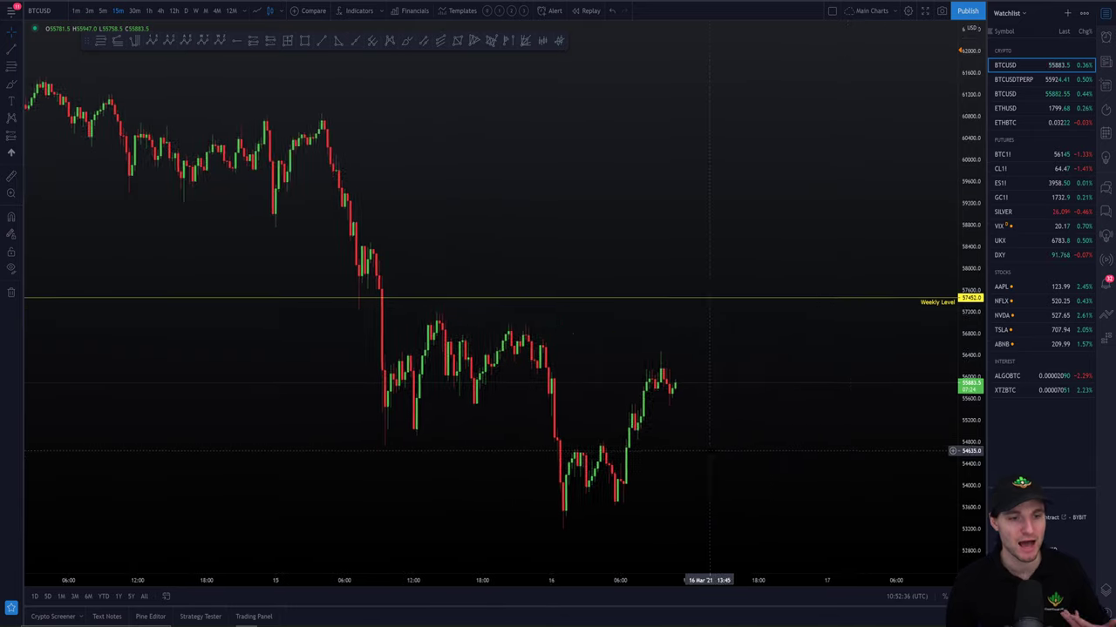
Step: Examine the 15-minute BTCUSD candles from 15 to 16 March around the drop below the 57,452 weekly level and the rebound
scroll(700, 450, up, 1)
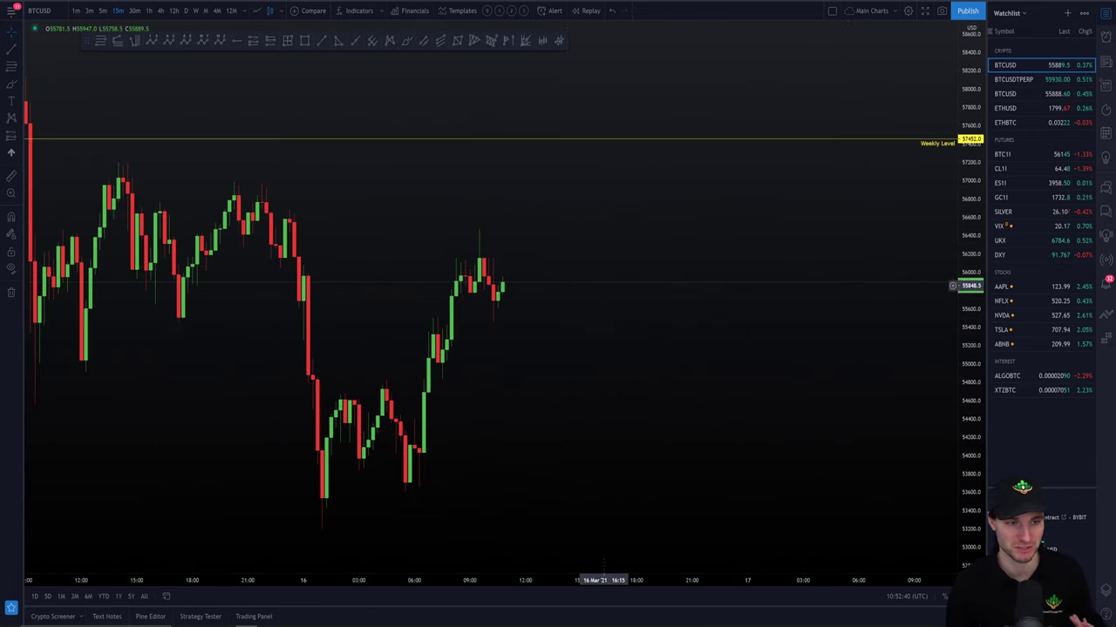
drag(967, 300, 967, 332)
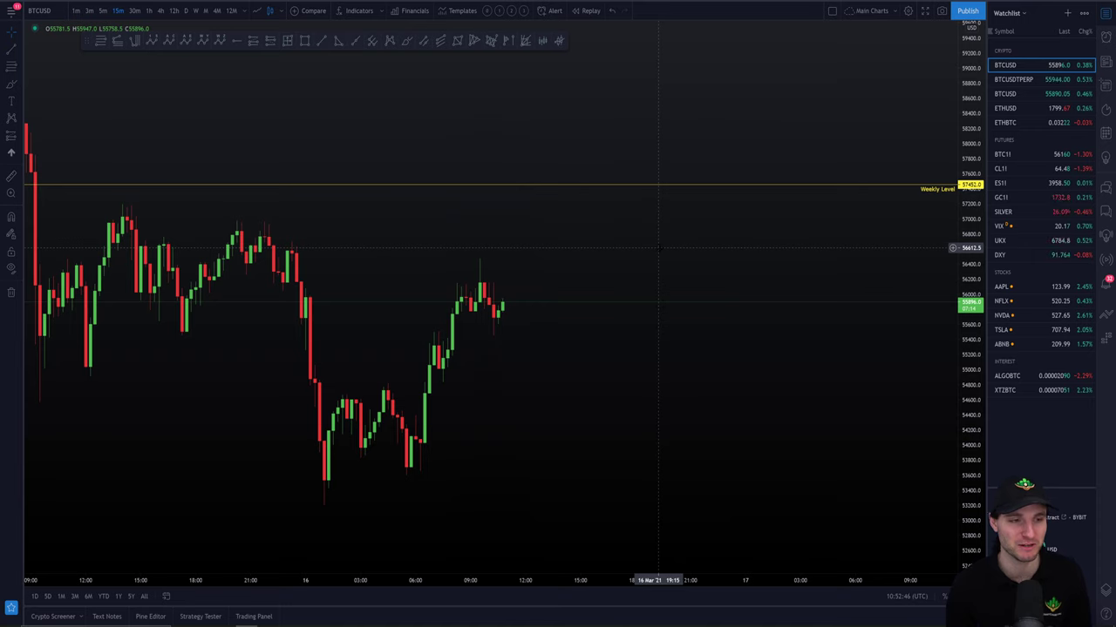
scroll(810, 253, down, 2)
drag(651, 299, 746, 288)
scroll(816, 343, down, 1)
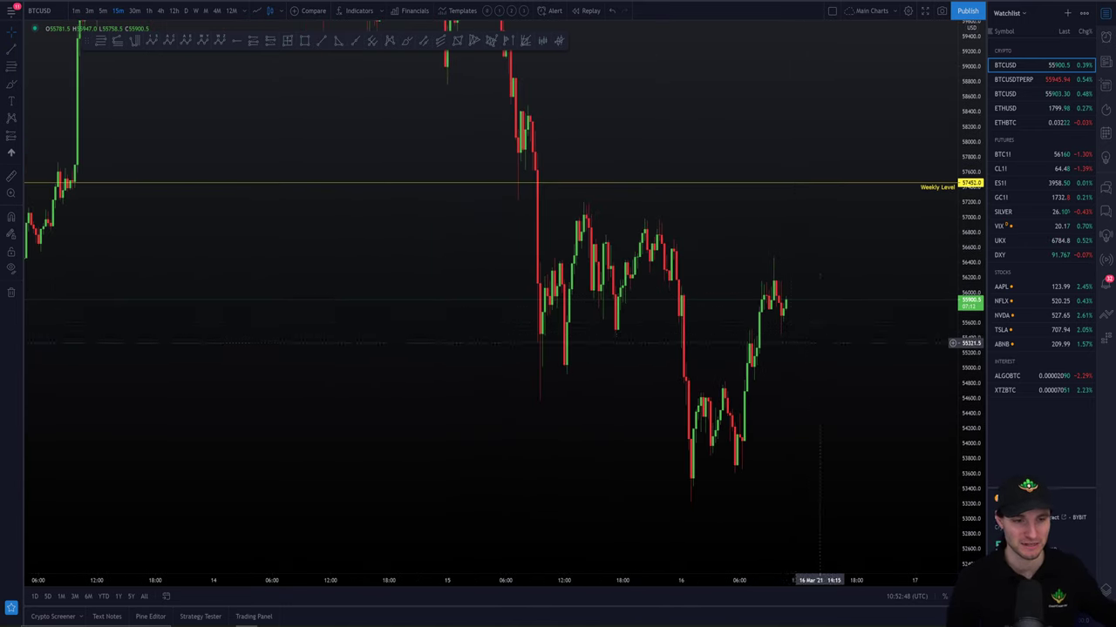
drag(969, 340, 758, 420)
scroll(758, 420, up, 2)
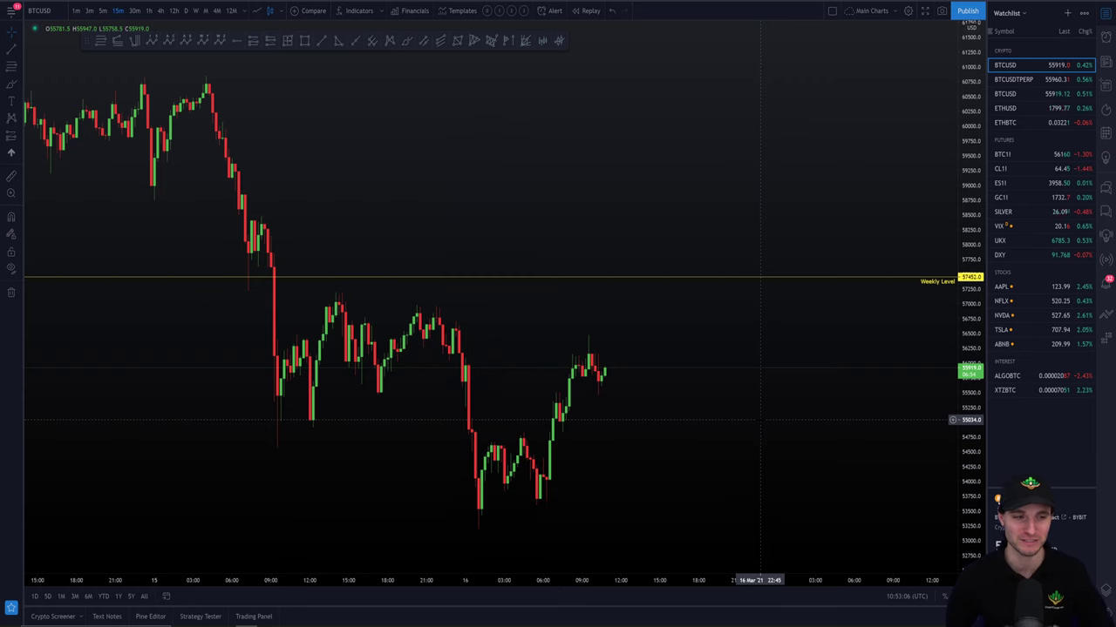
scroll(754, 420, up, 3)
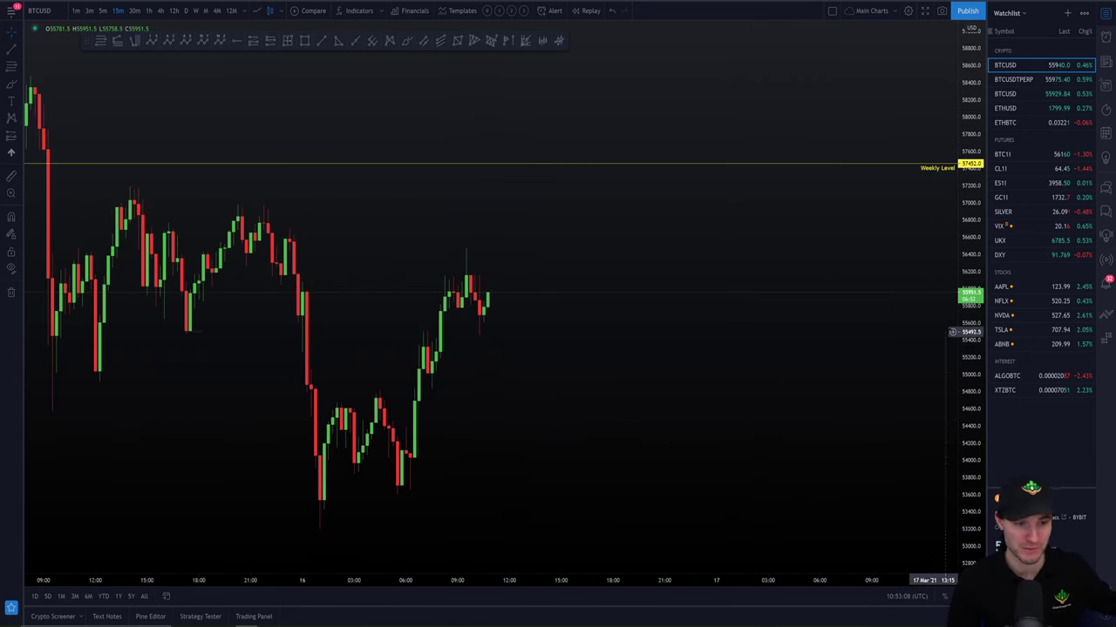
scroll(772, 461, down, 3)
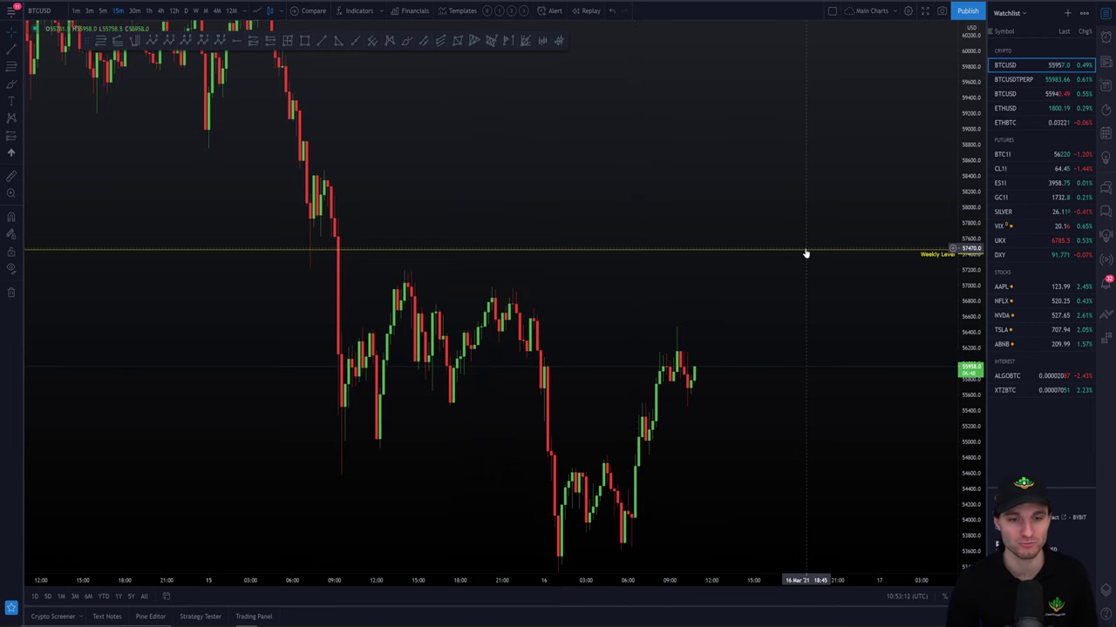
drag(779, 423, 846, 325)
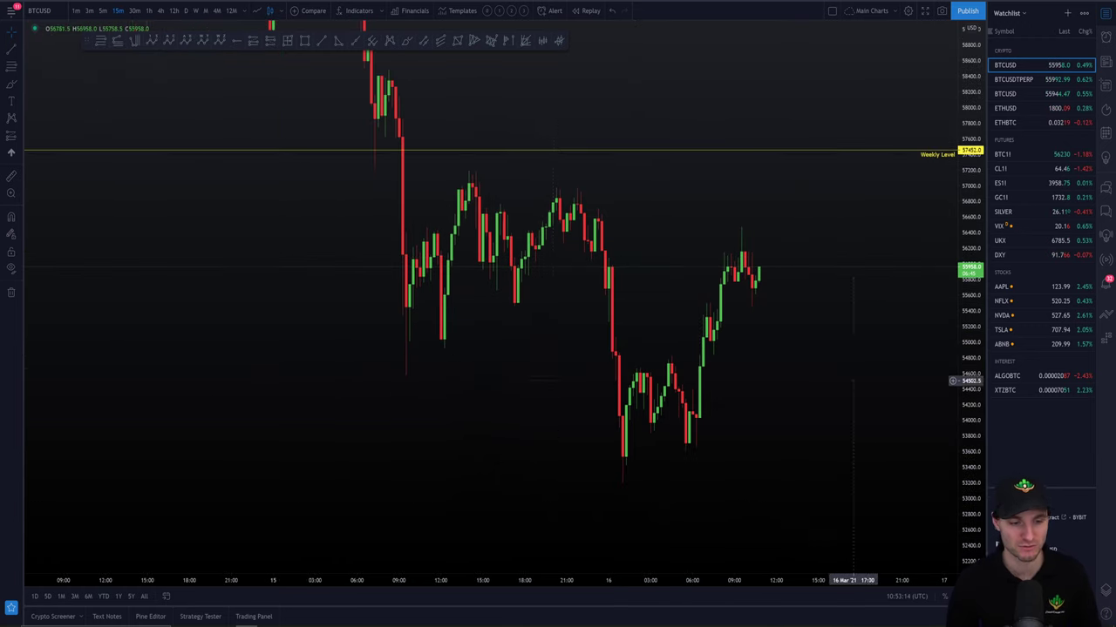
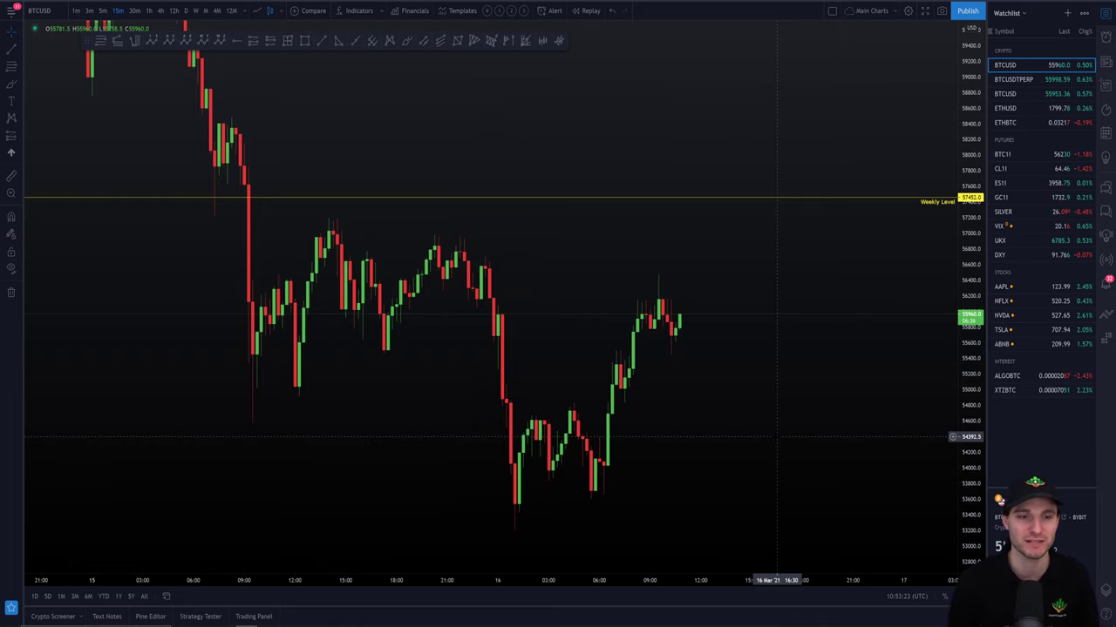
Step: Auto-fit the price scale, switch the chart to the 1-hour timeframe, and frame the rally from the 28 February low to 16 March
click(946, 597)
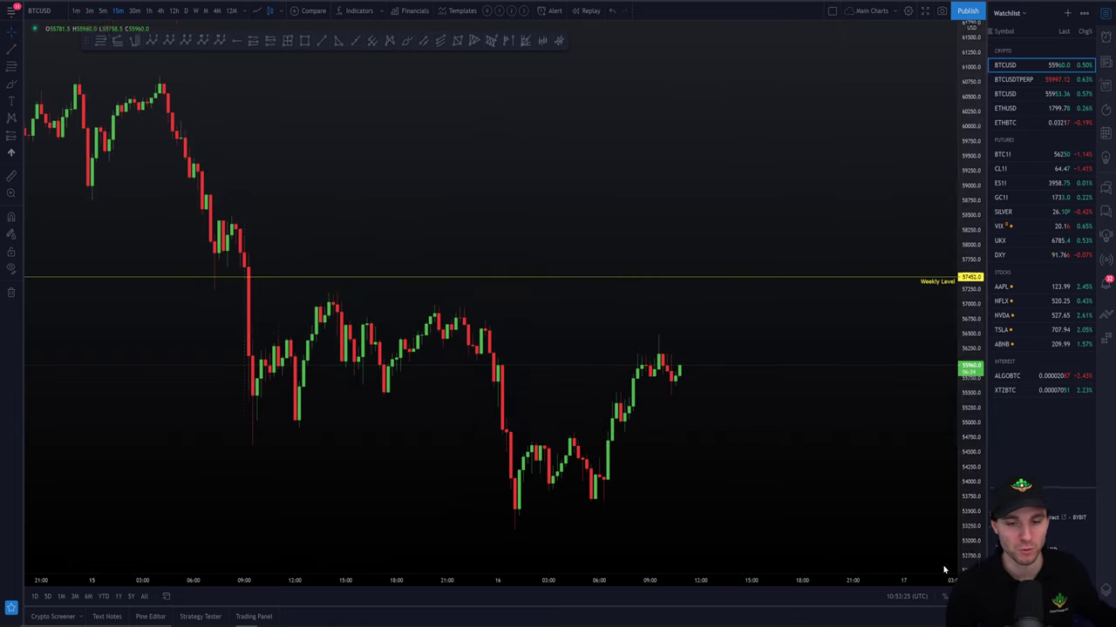
click(150, 10)
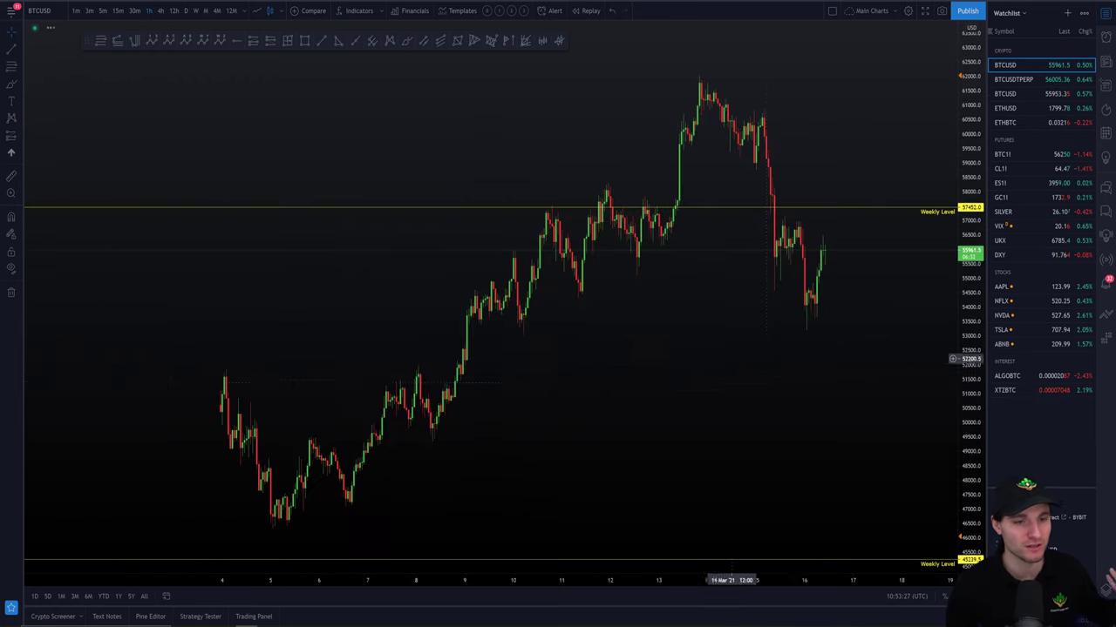
scroll(821, 368, up, 4)
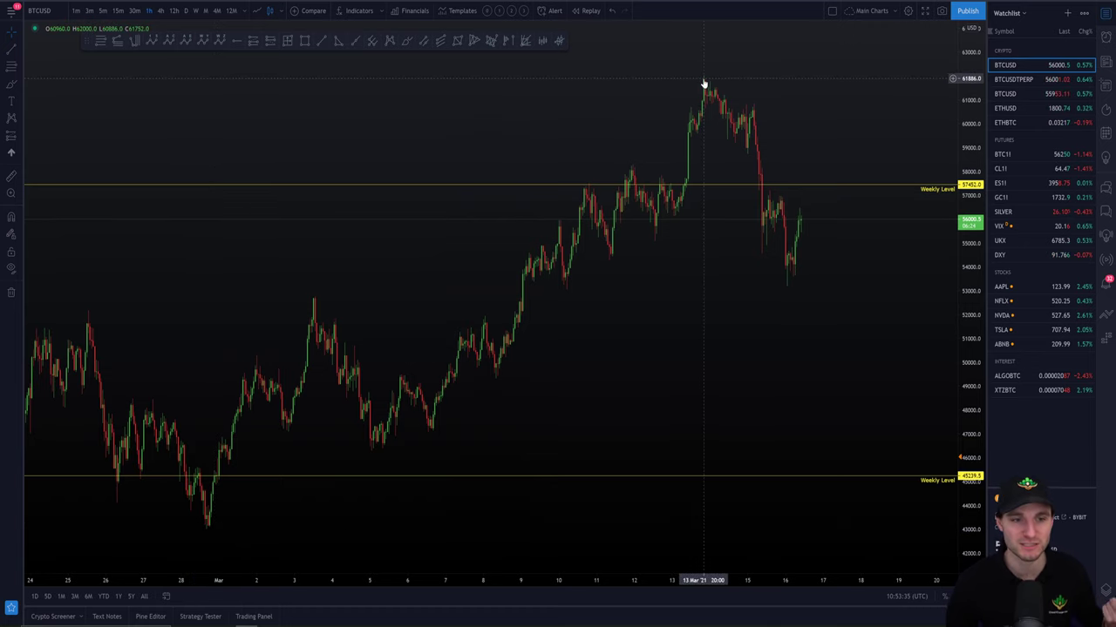
scroll(752, 378, right, 2)
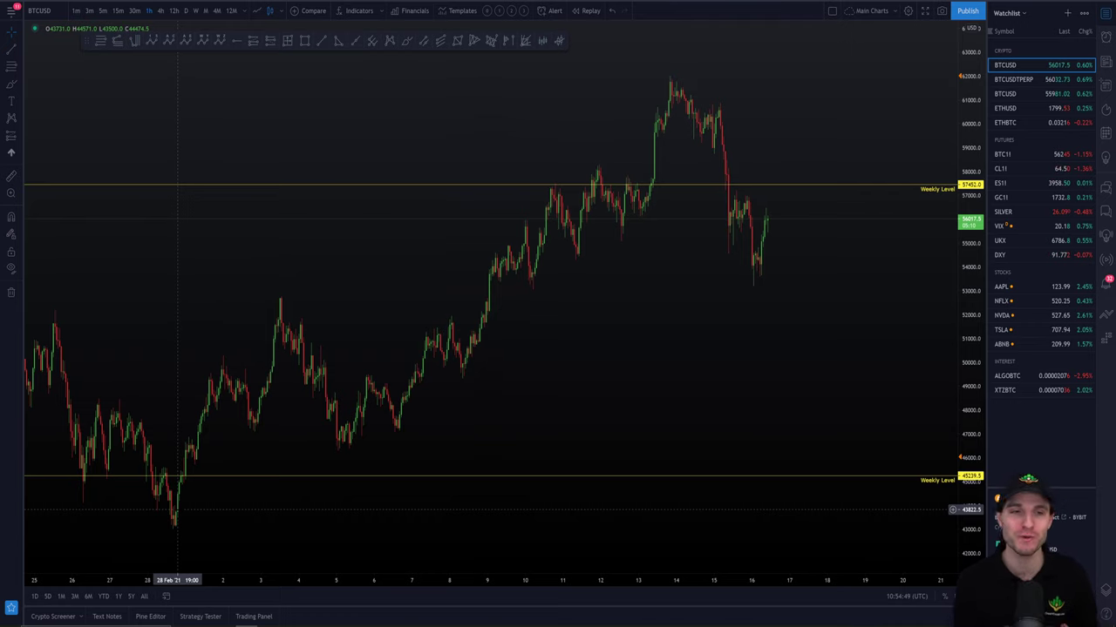
scroll(381, 407, down, 3)
scroll(381, 407, up, 3)
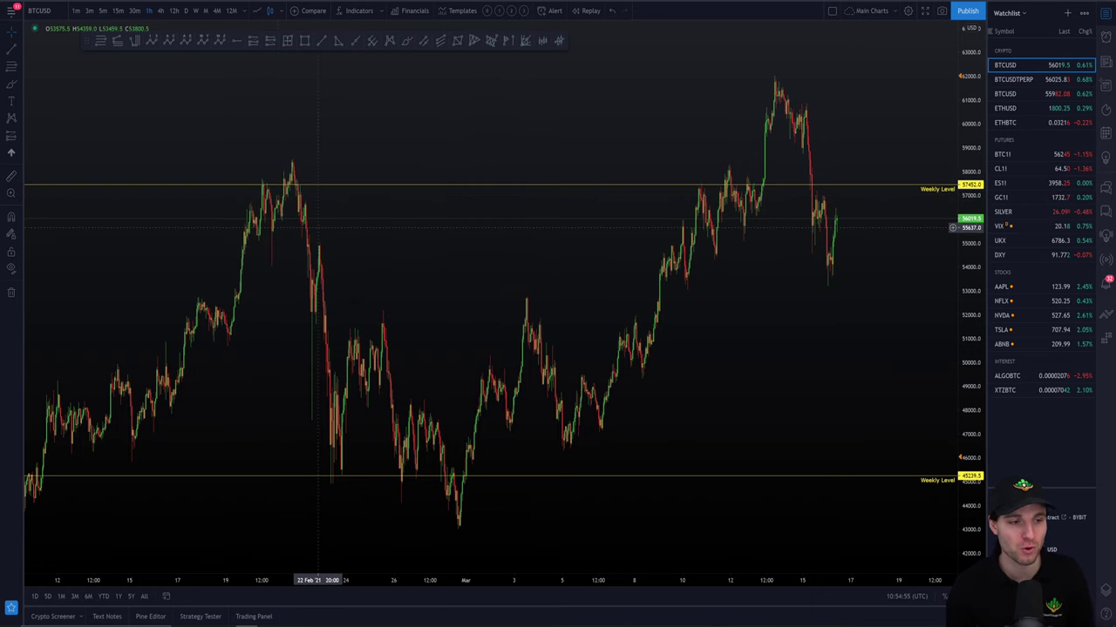
scroll(460, 533, up, 2)
scroll(200, 514, up, 1)
drag(201, 514, 331, 508)
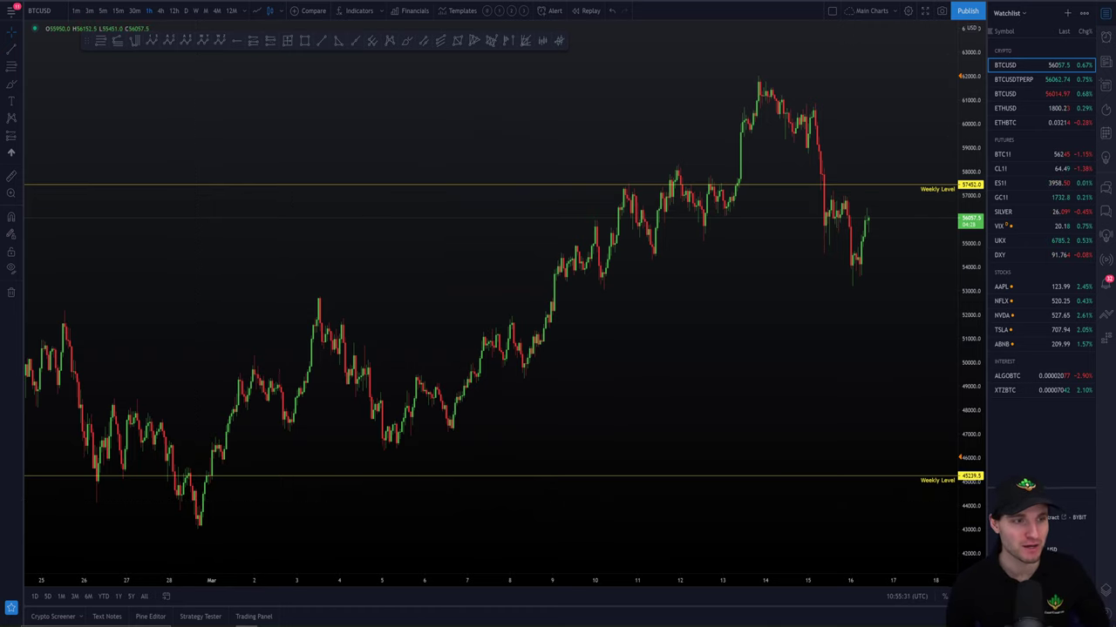
Step: Switch to Discord, view the enlarged wedge chart with the long position in bitcoin-ta, and return to the TradingView chart
key(alt+Tab)
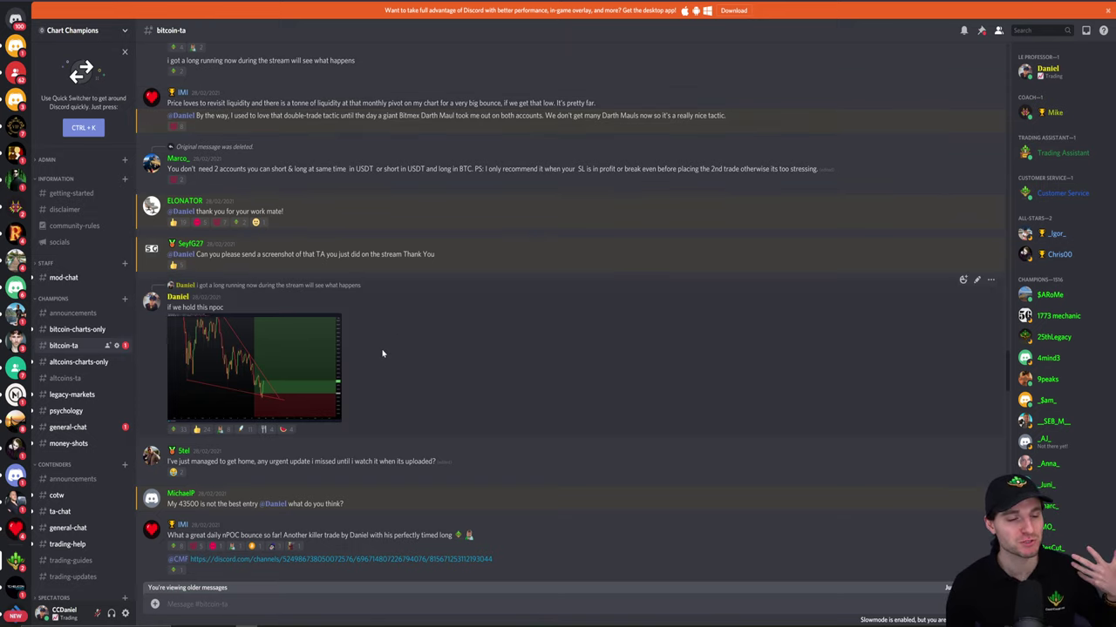
click(312, 361)
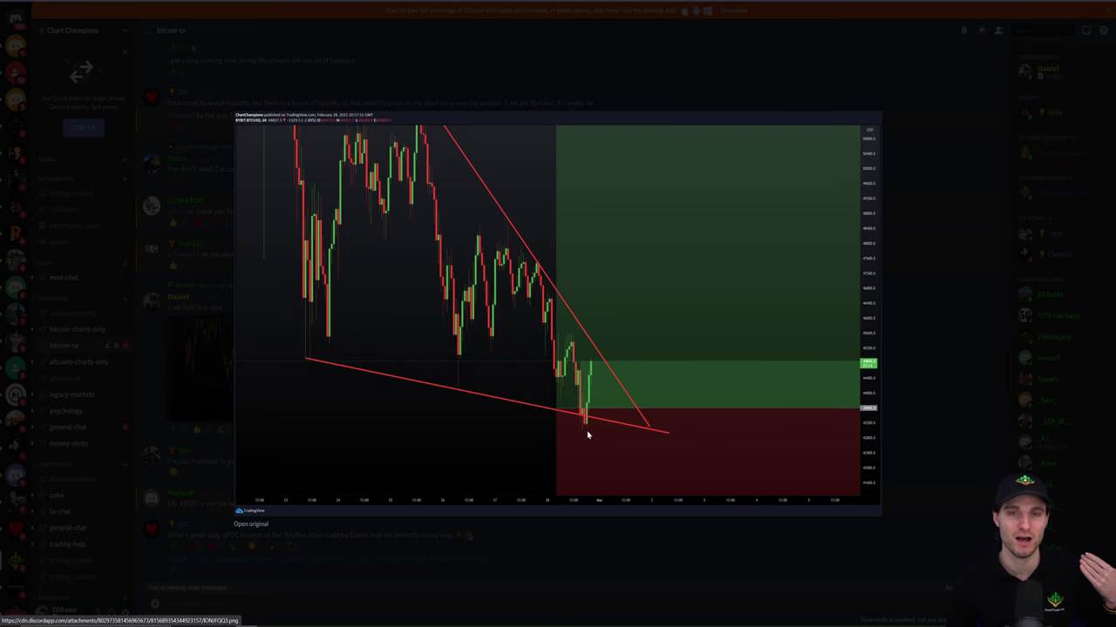
click(978, 432)
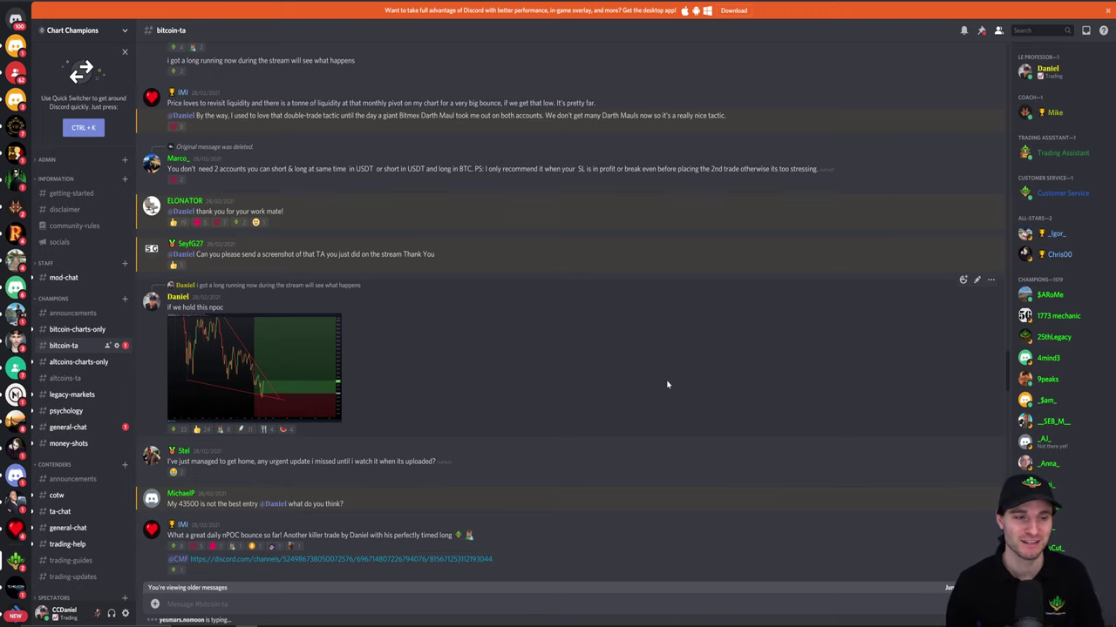
key(alt+Tab)
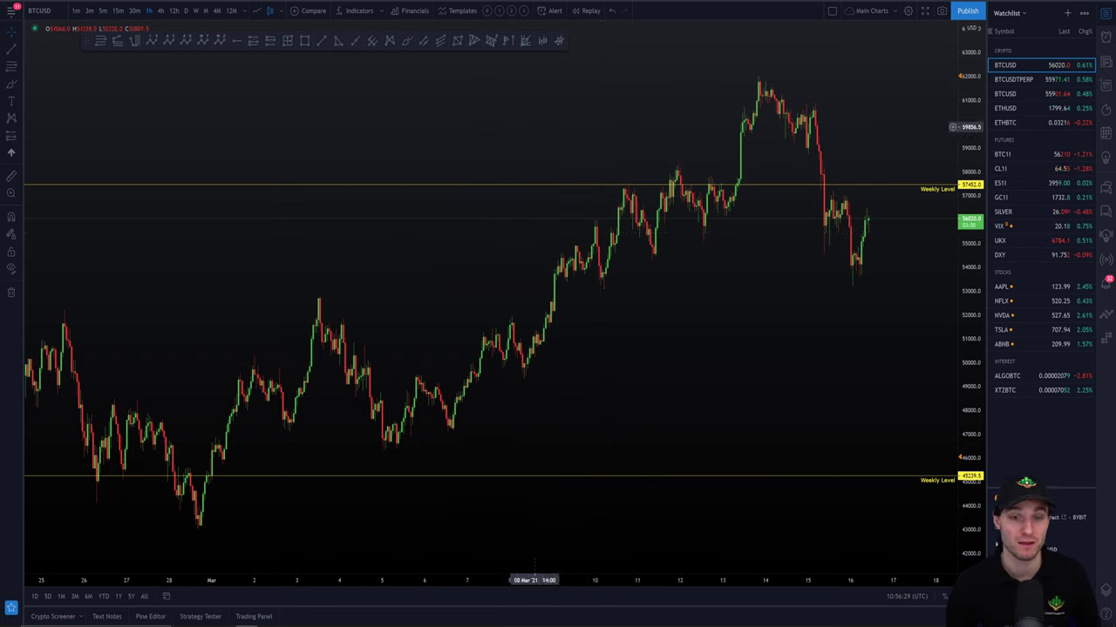
Step: Switch back to Discord and view the enlarged "if we hold this npoc" chart screenshot again
key(alt+Tab)
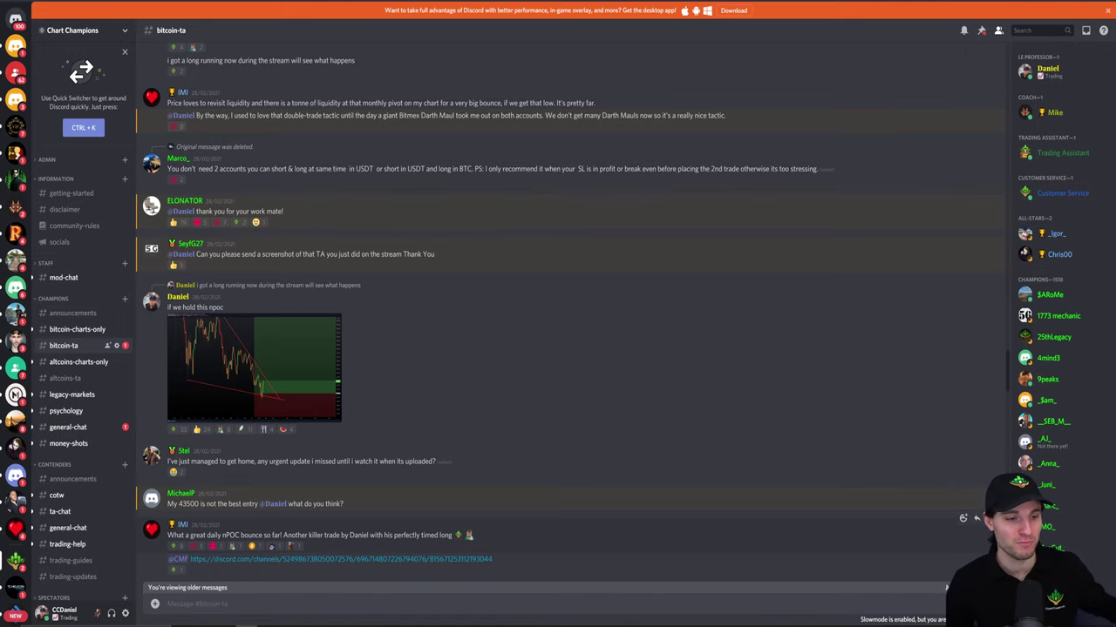
click(253, 366)
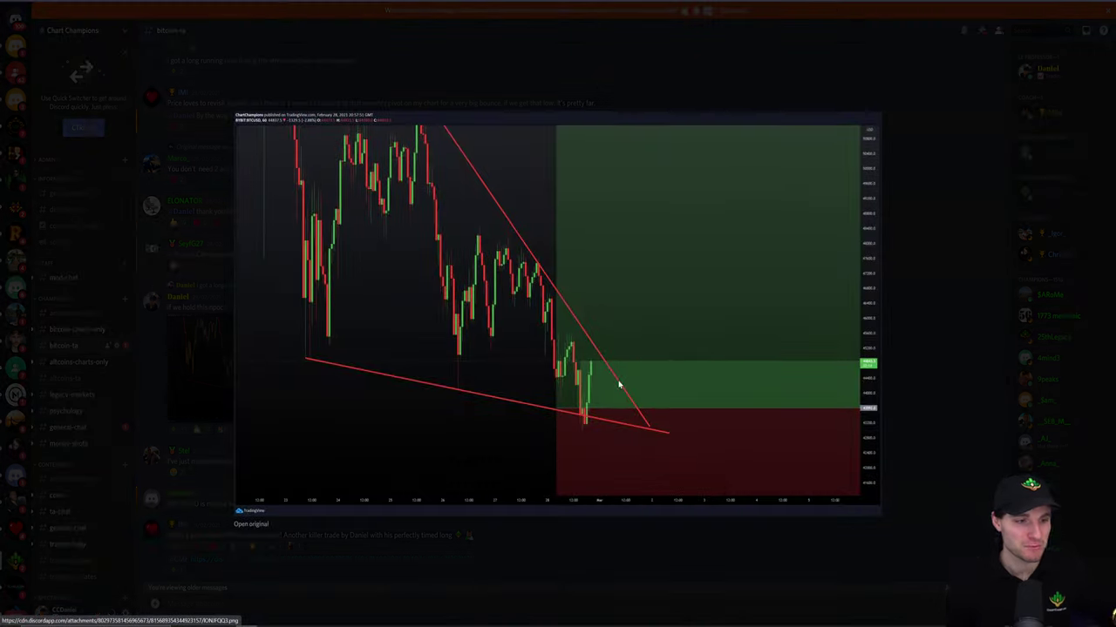
click(967, 392)
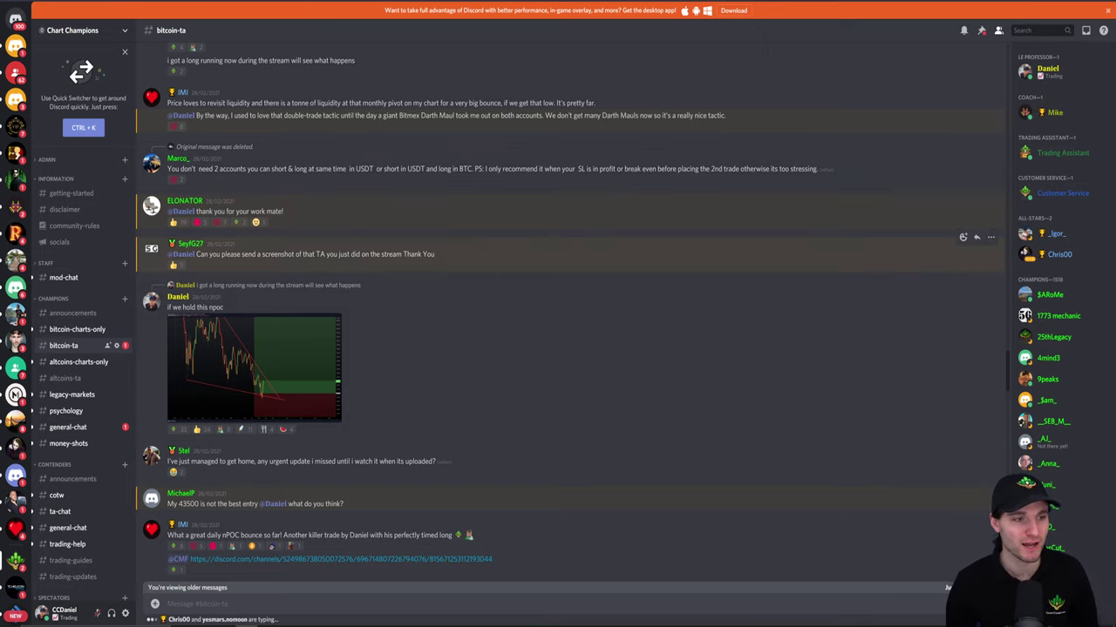
Step: Highlight the words about the TA in the screenshot request, and check the exact posting time of the liquidity message
drag(304, 254, 360, 255)
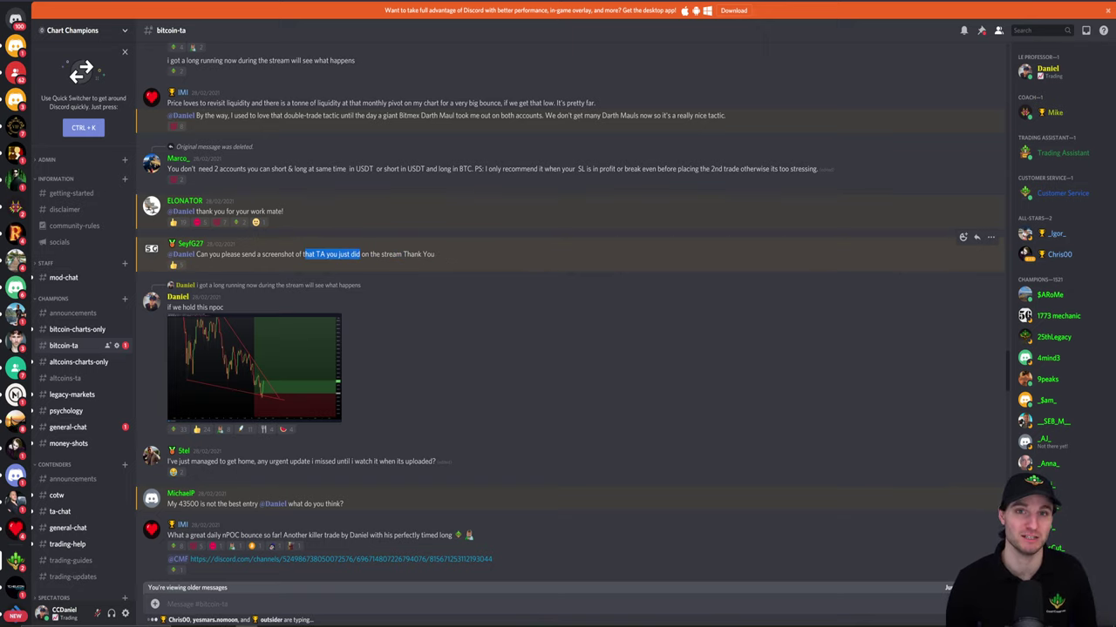
click(360, 255)
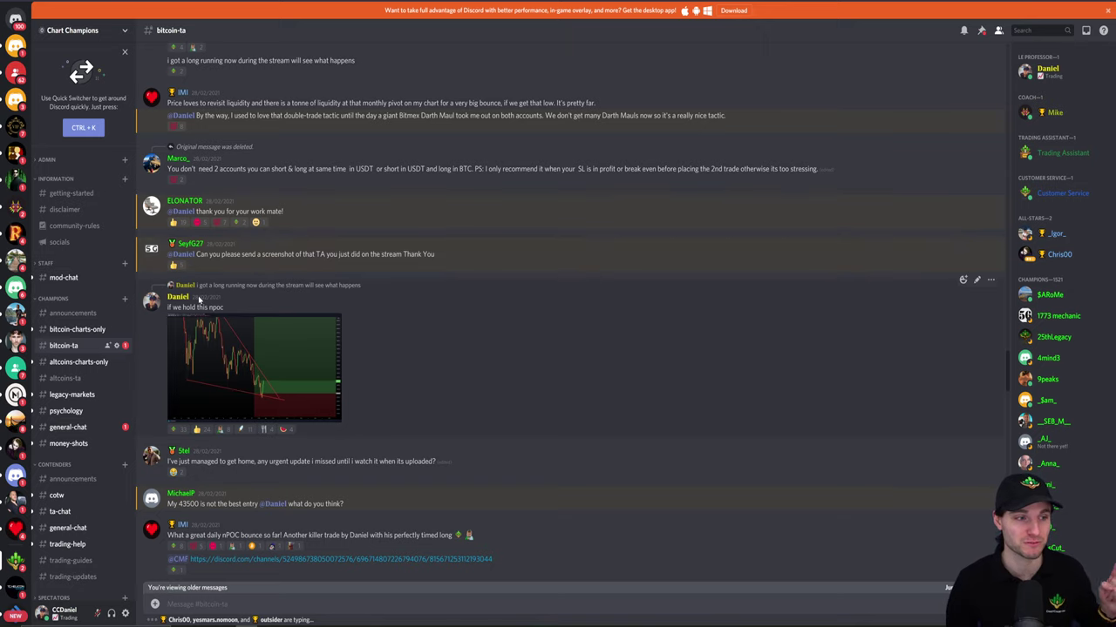
mouse_move(199, 299)
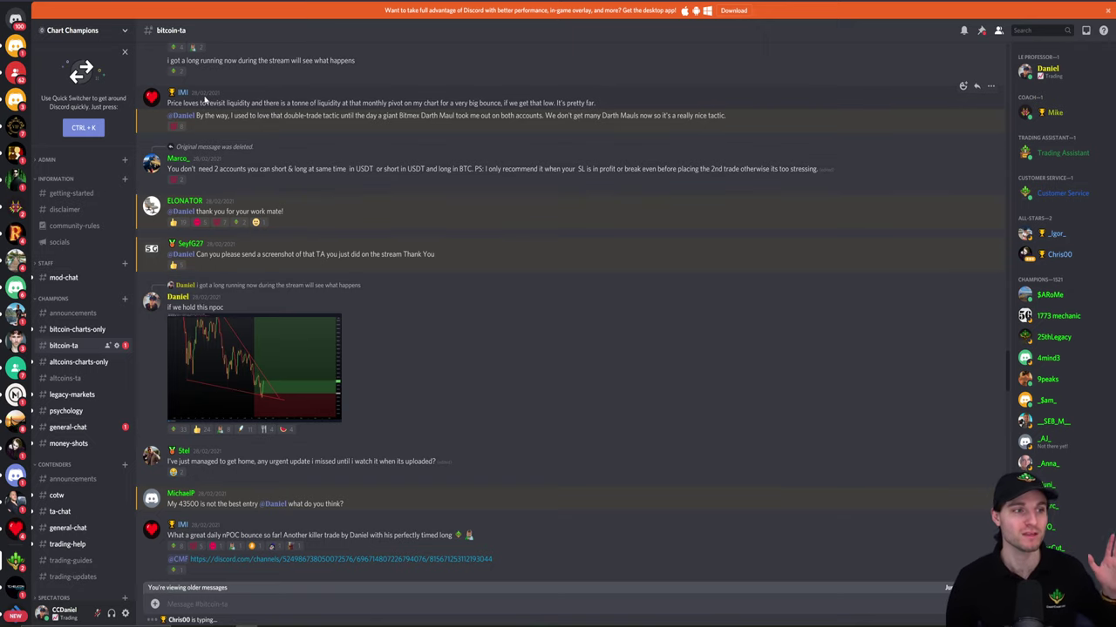
mouse_move(205, 100)
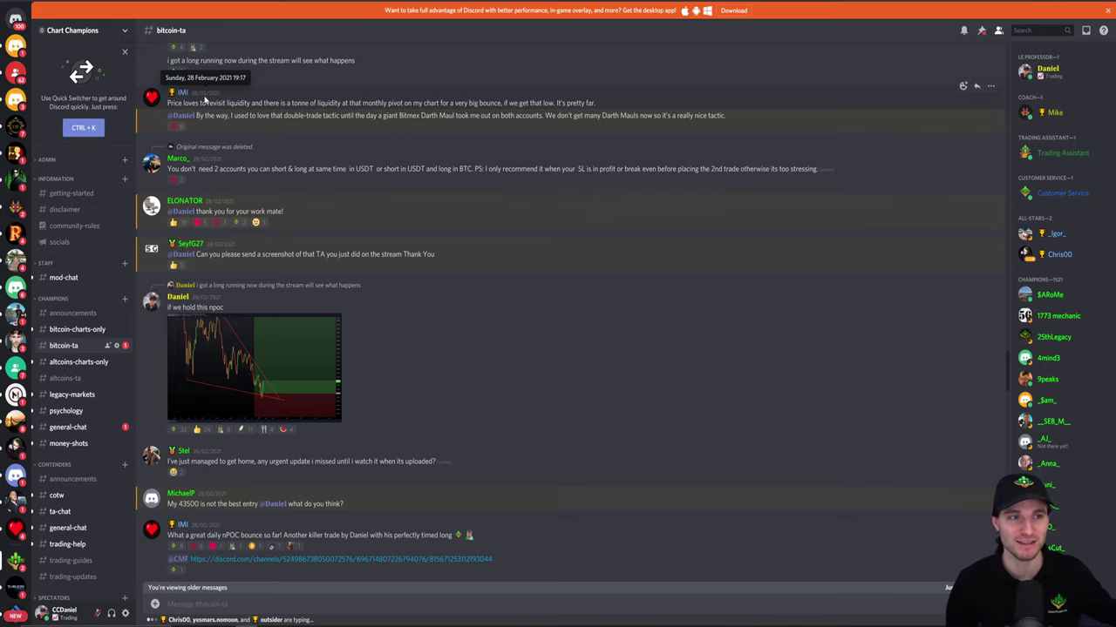
Step: Open the money-shots channel, enlarge the 310.16 % BTCUSD long result card, and return to the TradingView chart
click(68, 443)
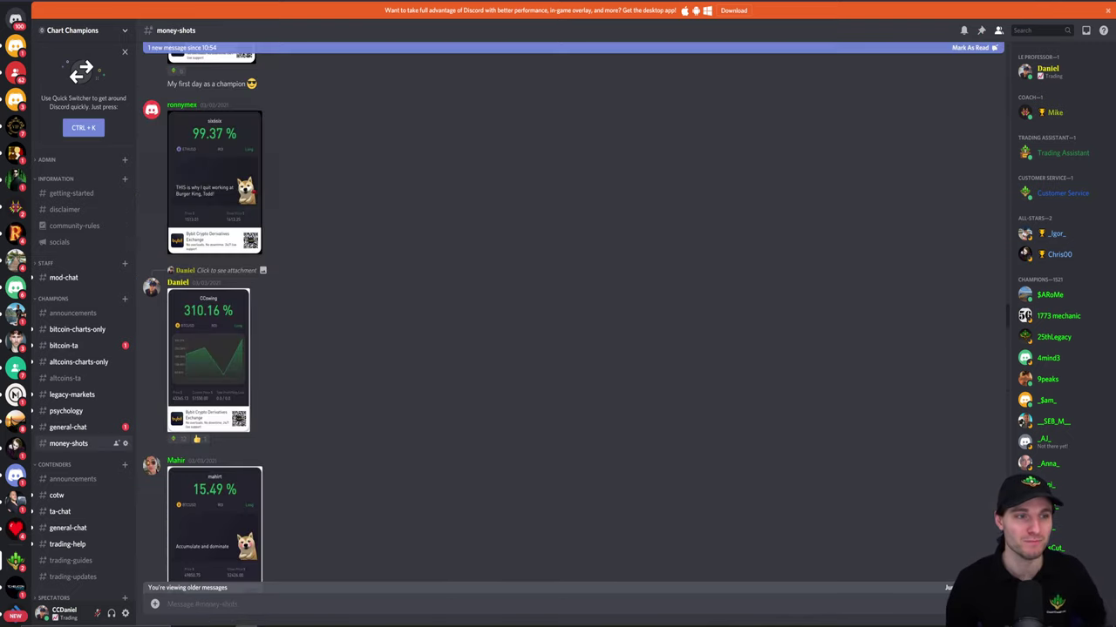
click(208, 351)
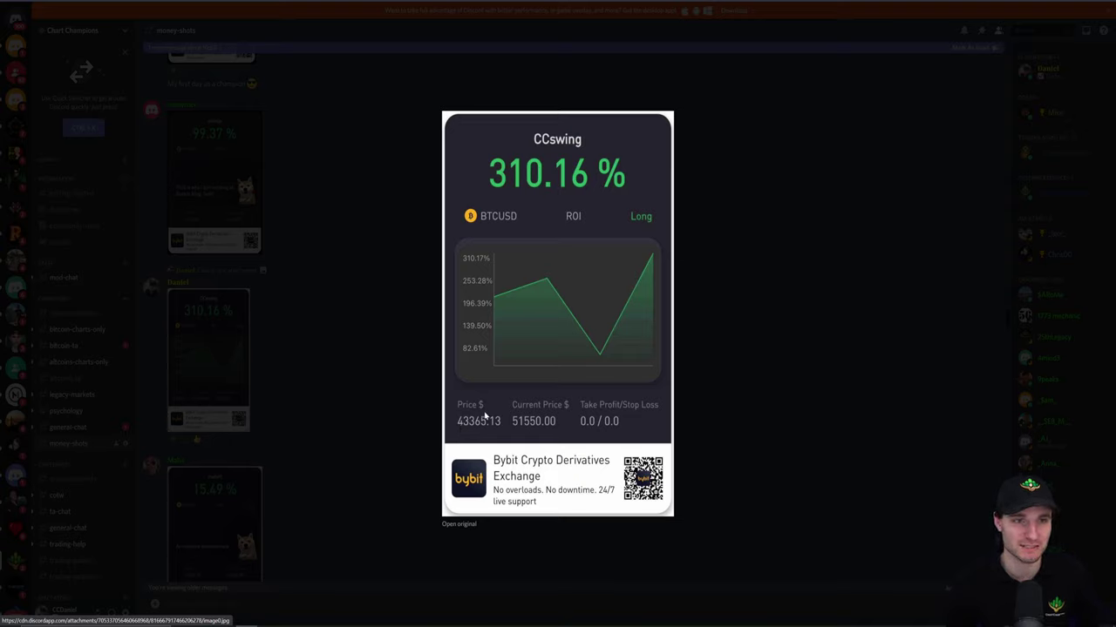
key(alt+Tab)
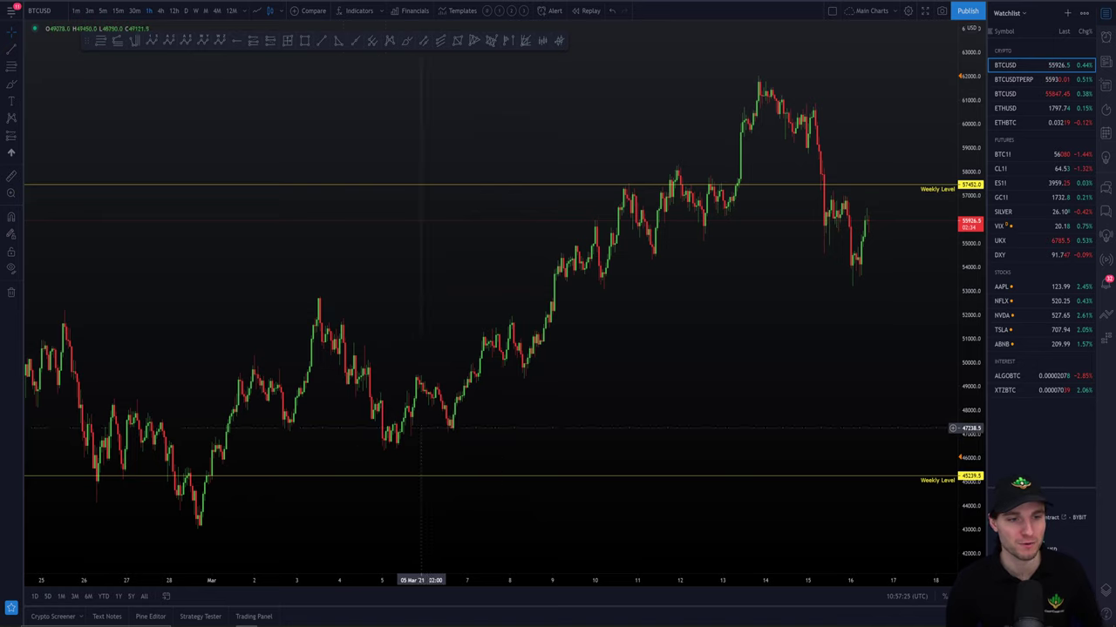
Step: Switch to the 4-hour BTCUSD footprint chart and examine the delta clusters at the 13–14 March top near 62,000
key(alt+Tab)
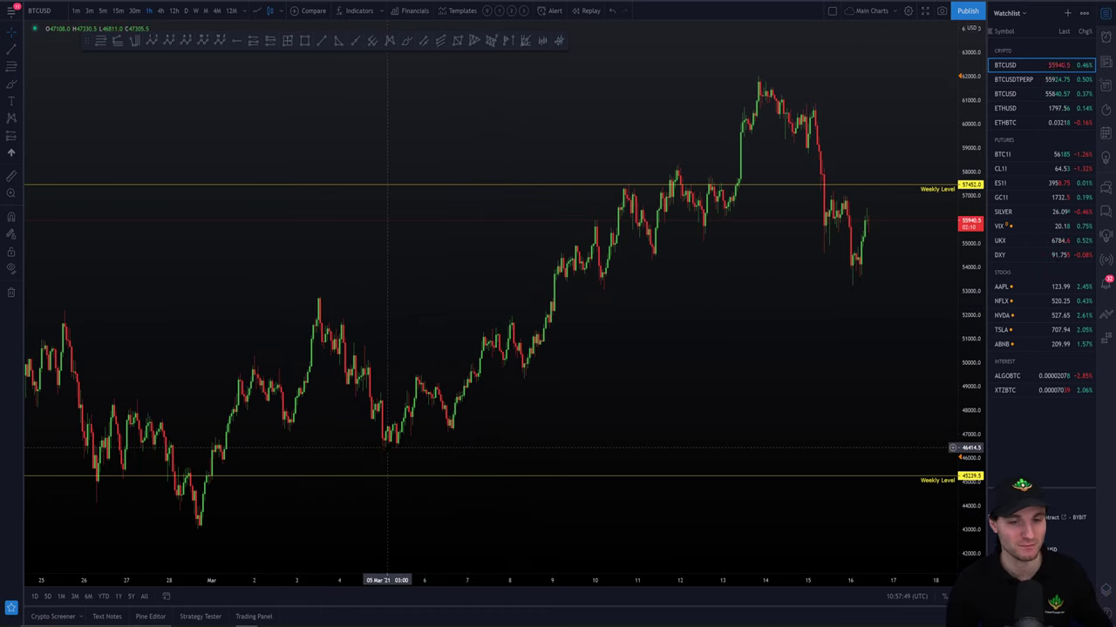
scroll(387, 447, up, 5)
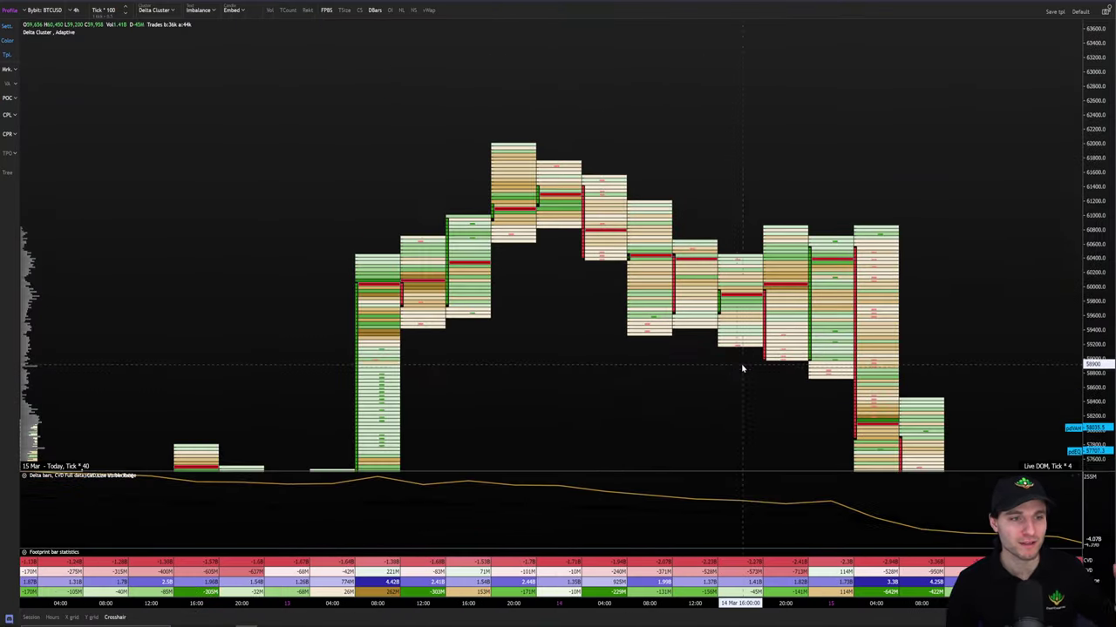
scroll(575, 328, up, 5)
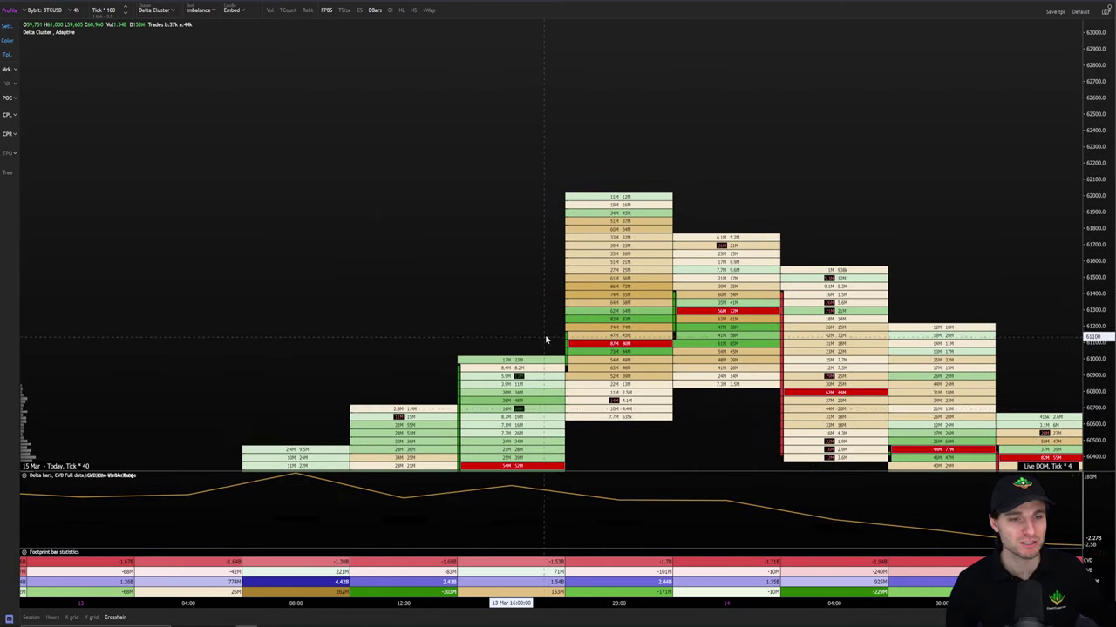
drag(658, 296, 623, 236)
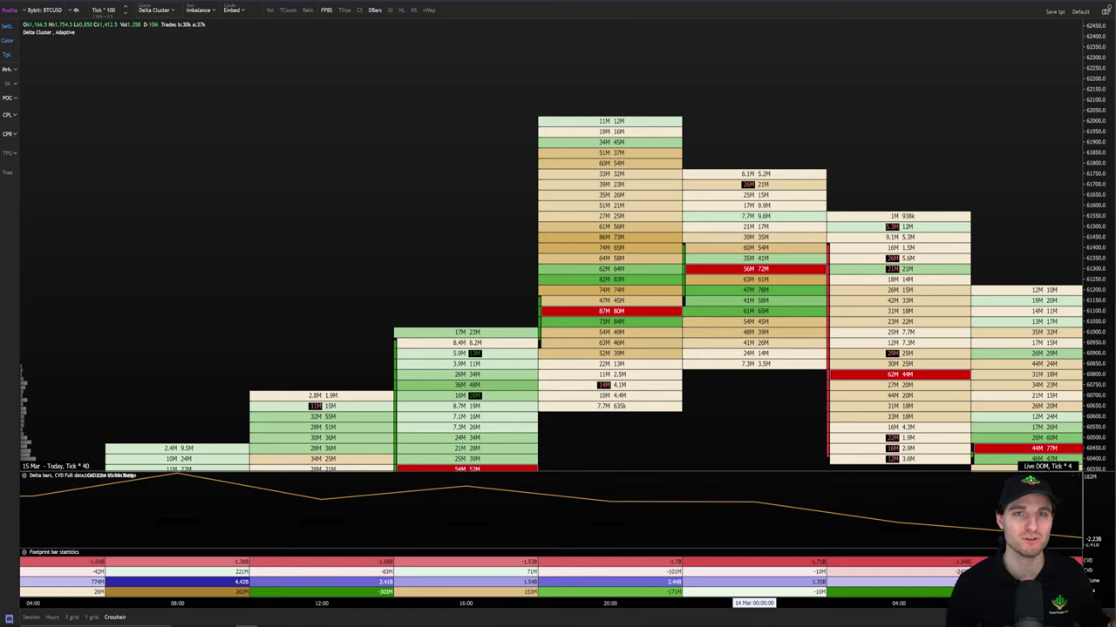
Step: Switch to the bitcoin-ta channel in Discord and highlight "28th Feb" and "13th/14th" in the Elliott wave pivot message
key(alt+Tab)
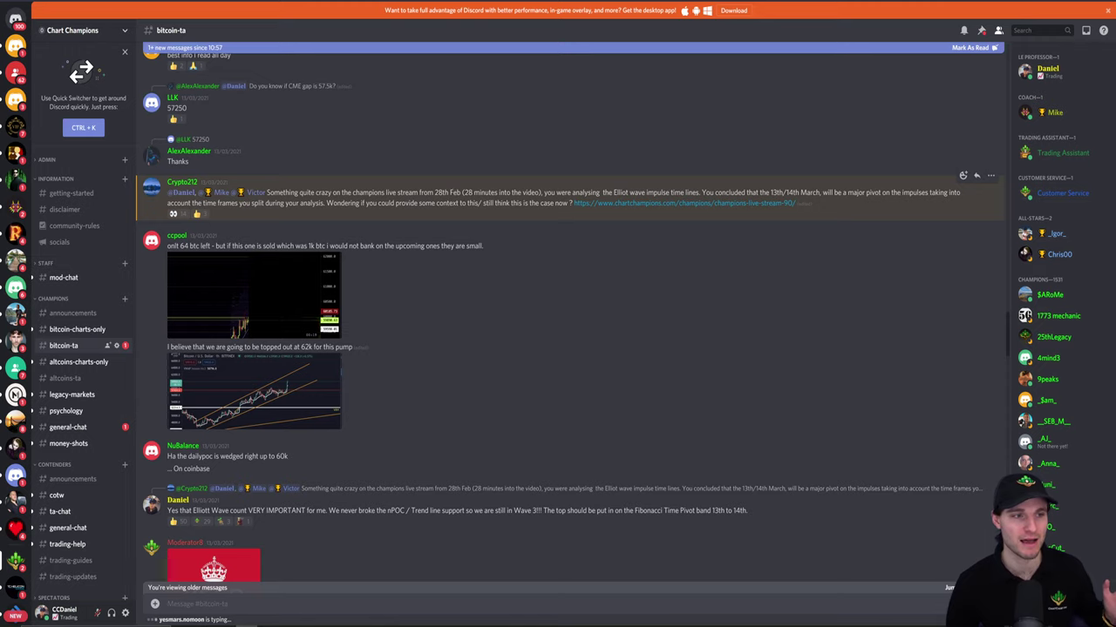
drag(434, 193, 461, 193)
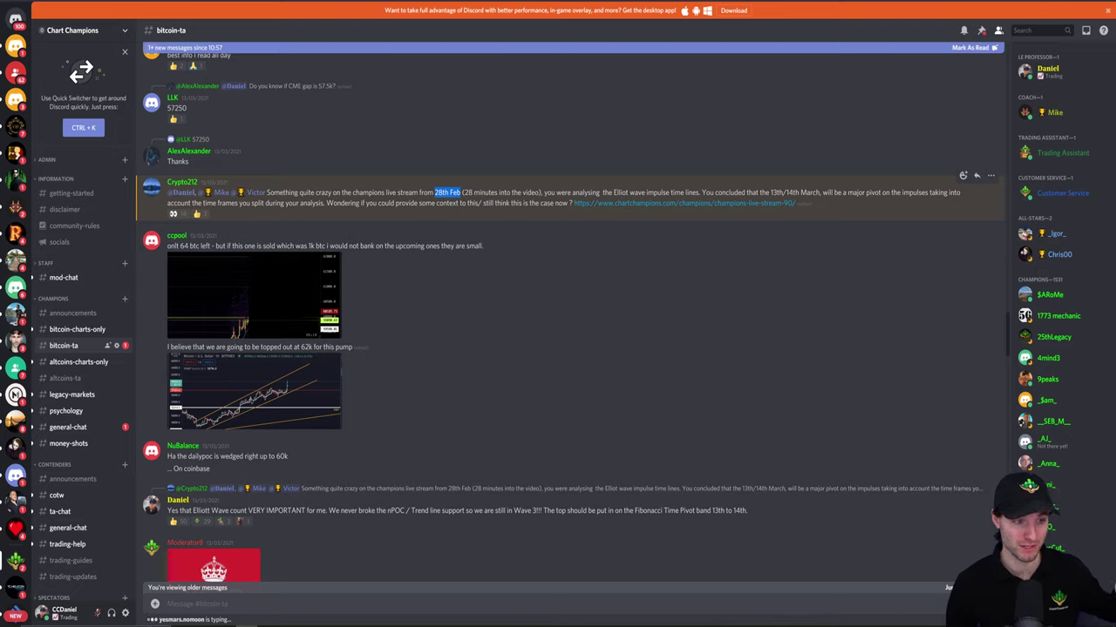
drag(770, 193, 795, 193)
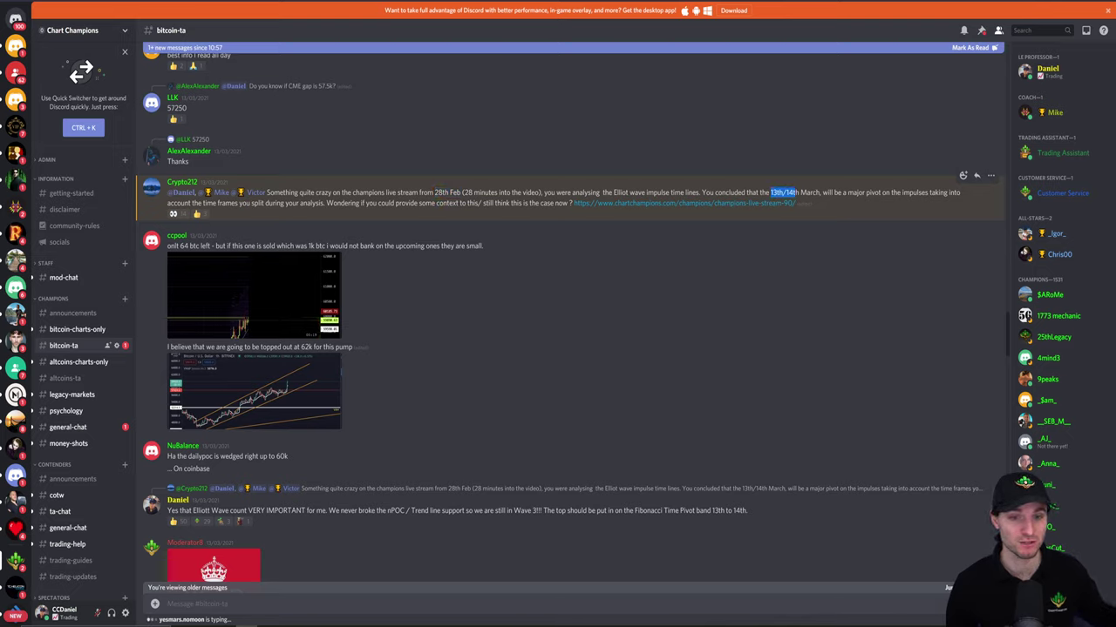
Step: Highlight "VERY IMPORTANT" and the Fibonacci Time Pivot band sentence in the Elliott Wave reply, and return to the TradingView chart
click(493, 164)
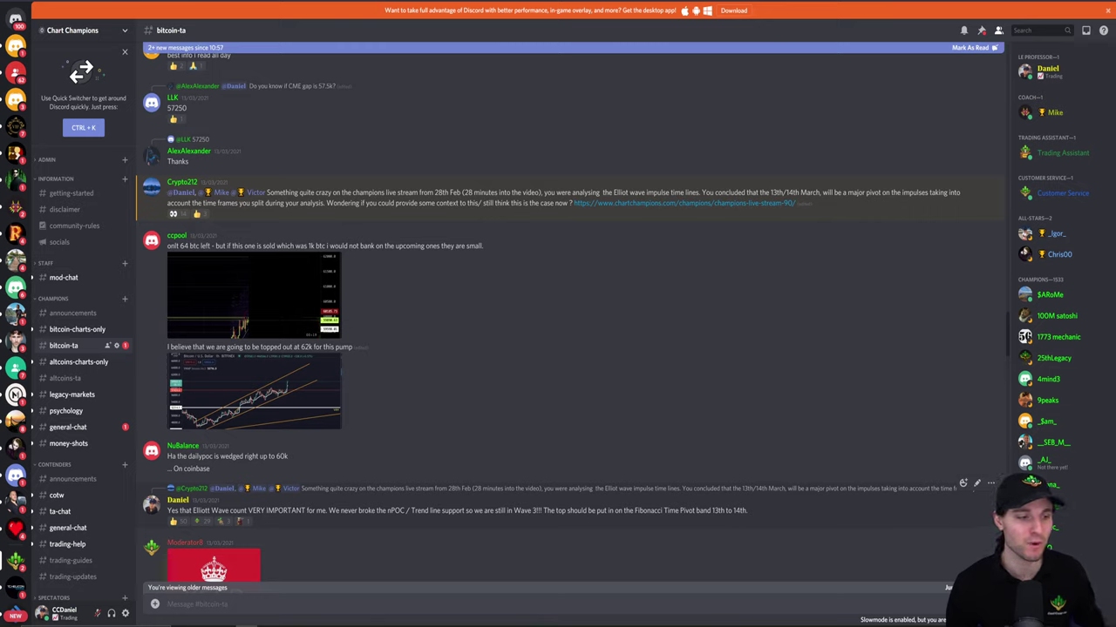
drag(248, 511, 305, 511)
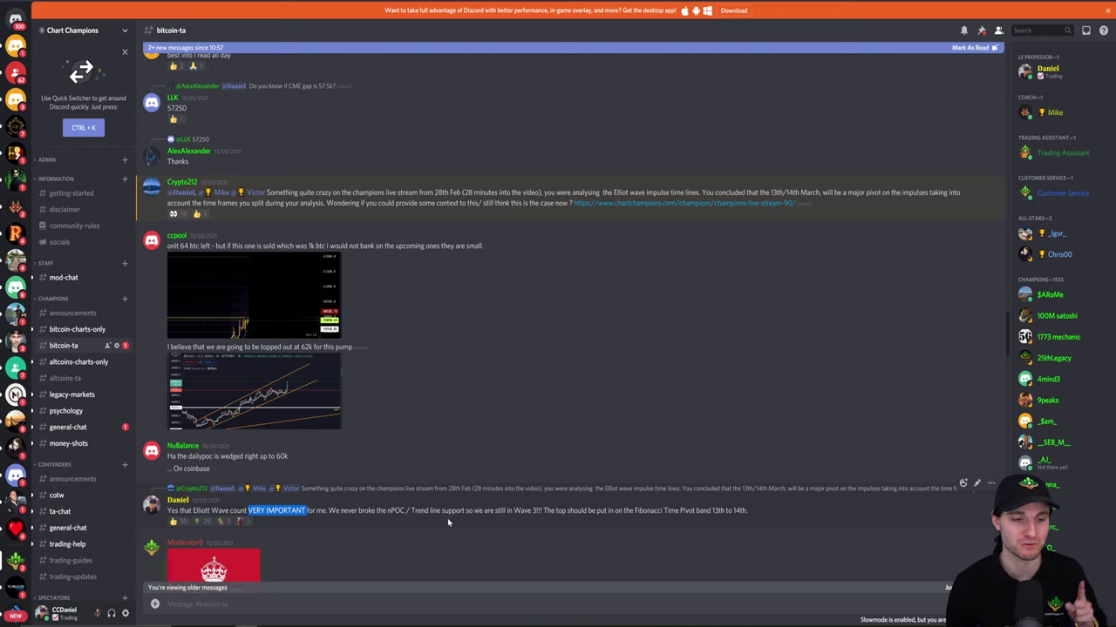
drag(543, 511, 733, 511)
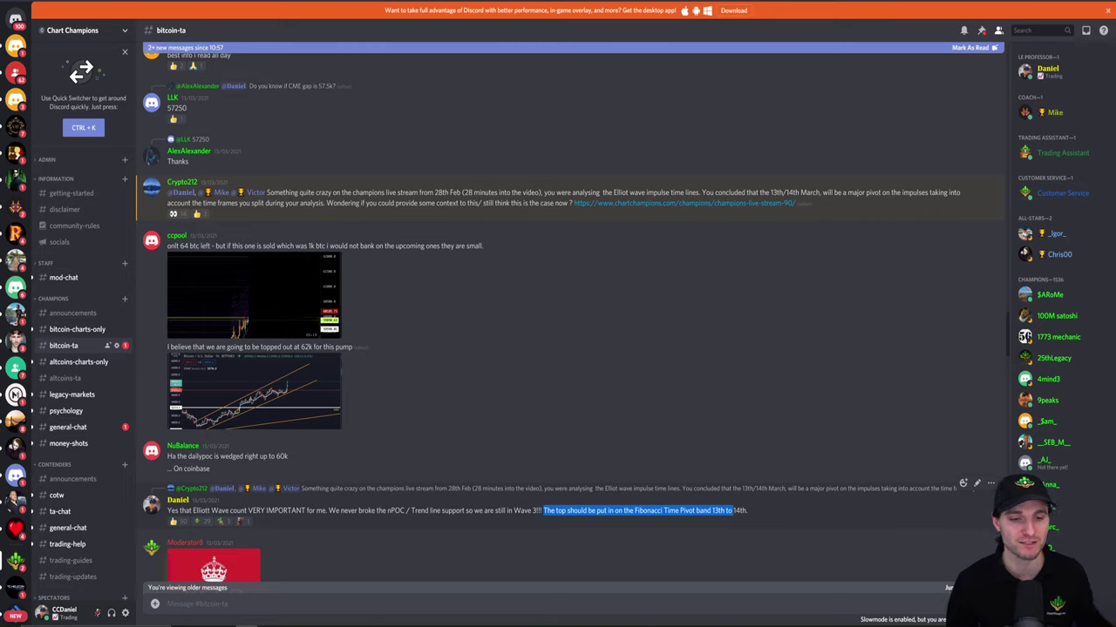
click(733, 511)
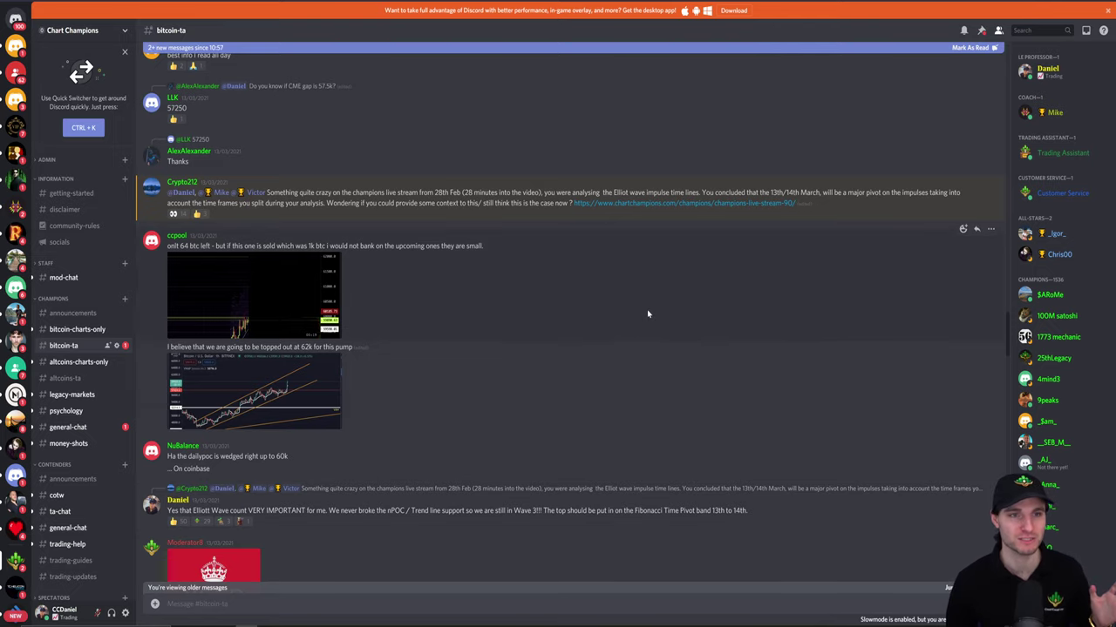
key(ctrl+Tab)
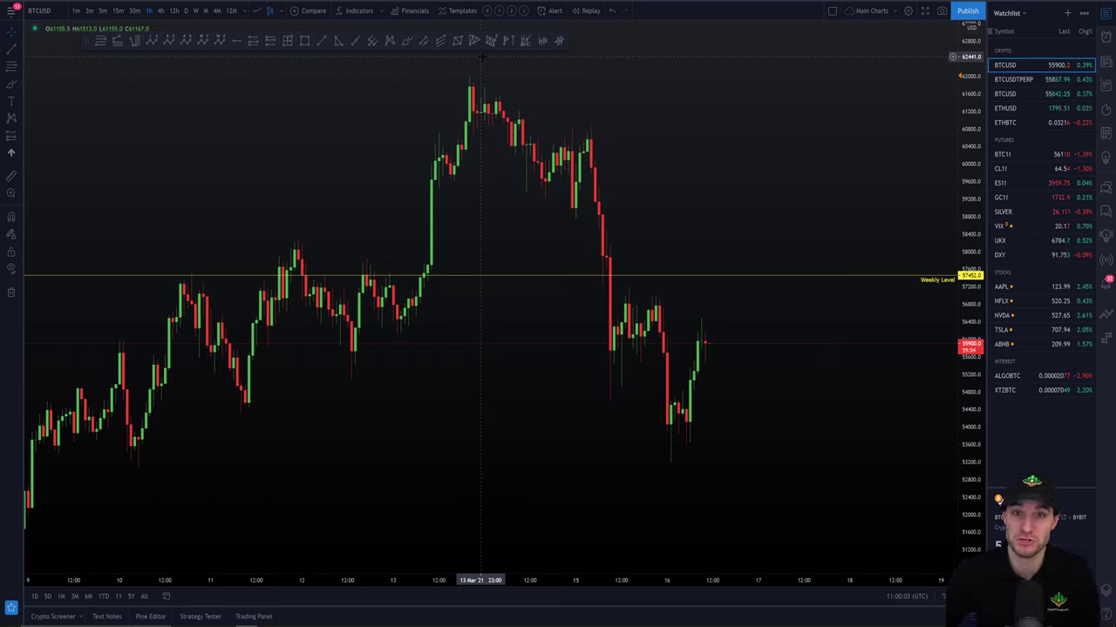
Step: Open the champions general-chat in Discord, mark it as read, and enlarge the "similar here" screenshot of filled BTCUSD short orders
key(alt+Tab)
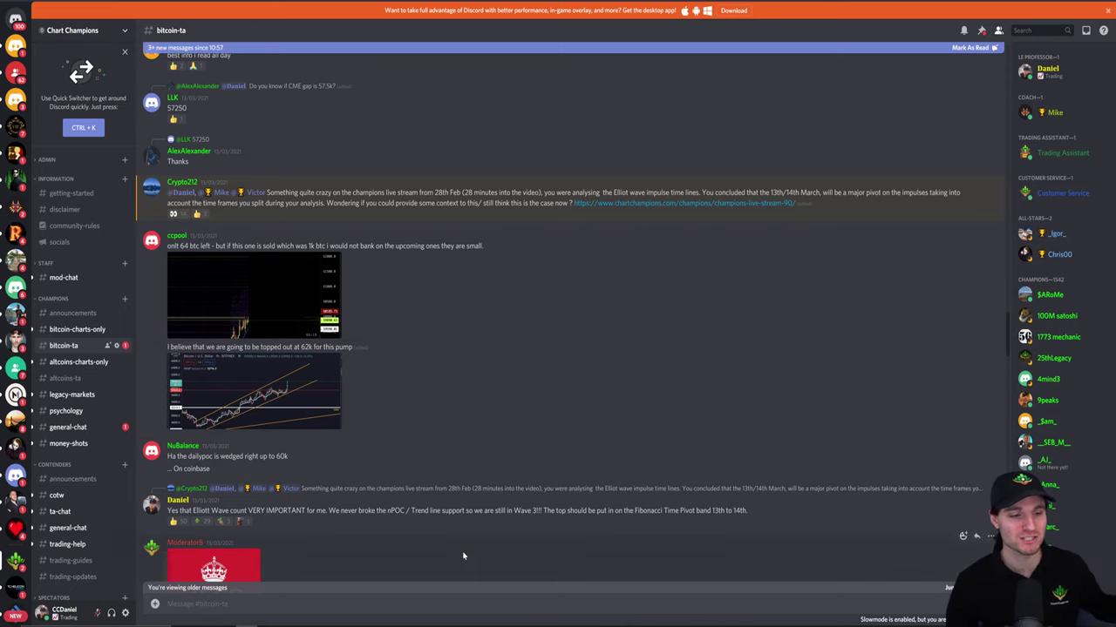
key(alt+shift+Down)
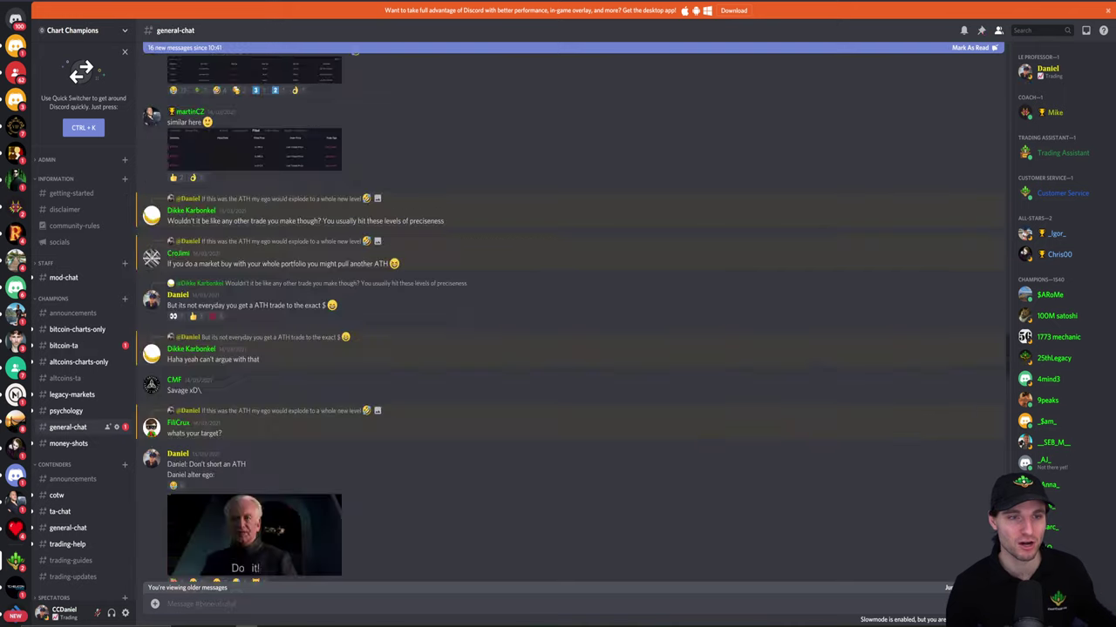
click(969, 47)
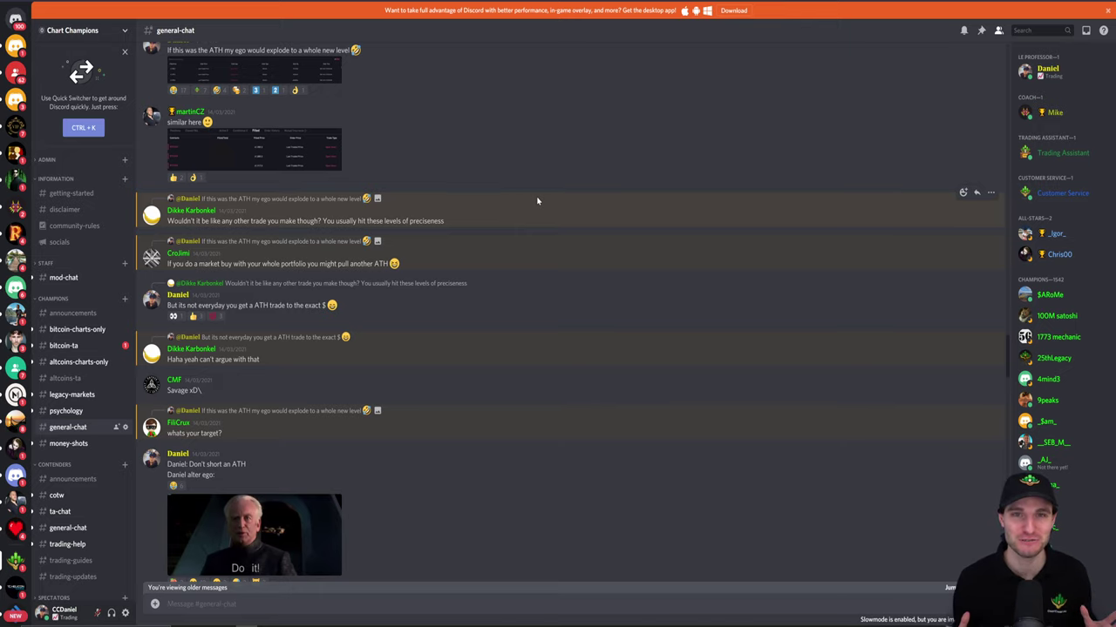
click(279, 152)
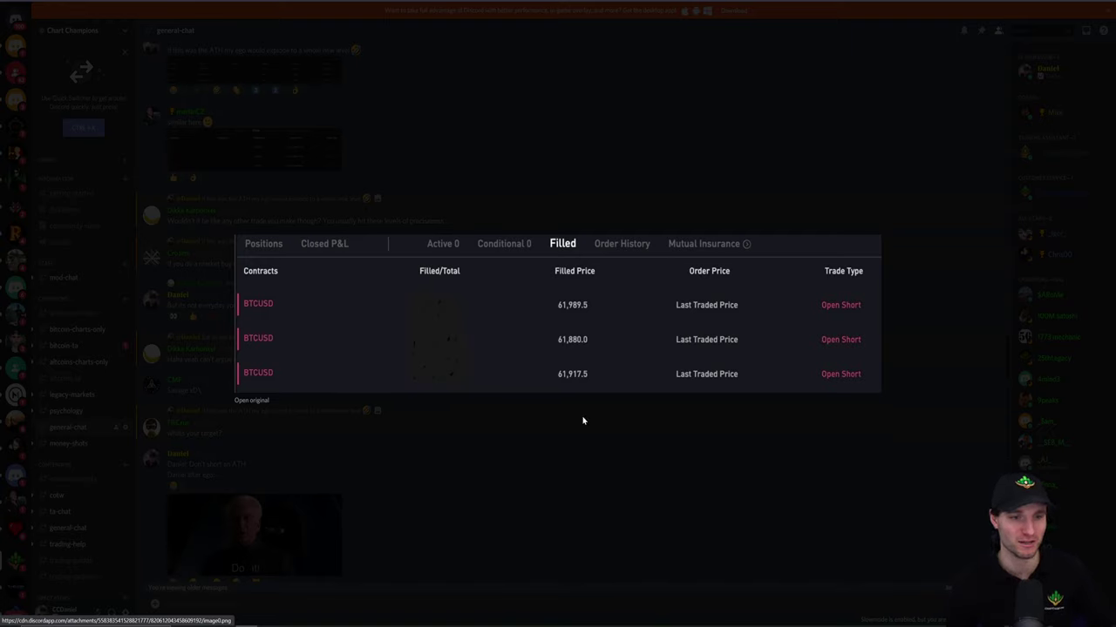
click(654, 462)
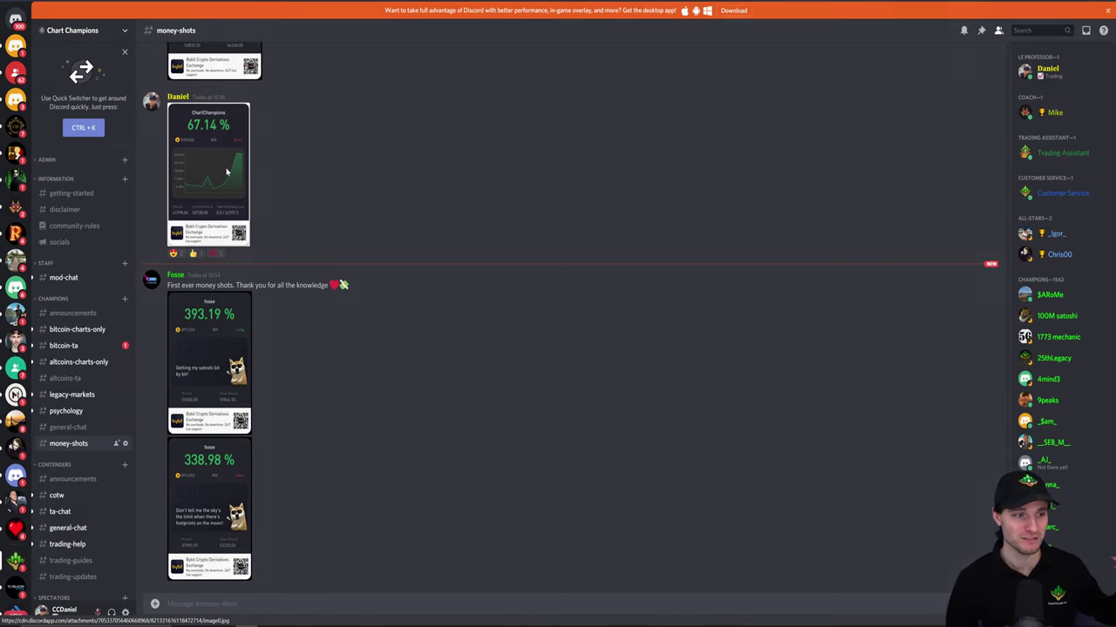
Step: View the 67.14 %, 338.98 % and 393.19 % BTCUSD result cards in the money-shots channel at full size
click(228, 171)
key(Escape)
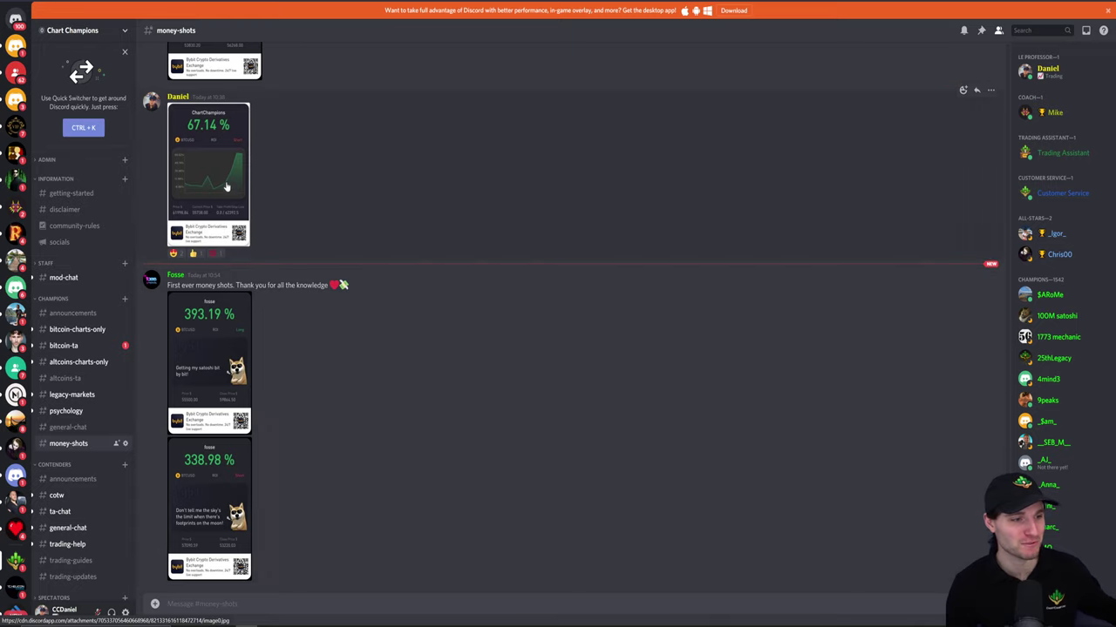
click(240, 491)
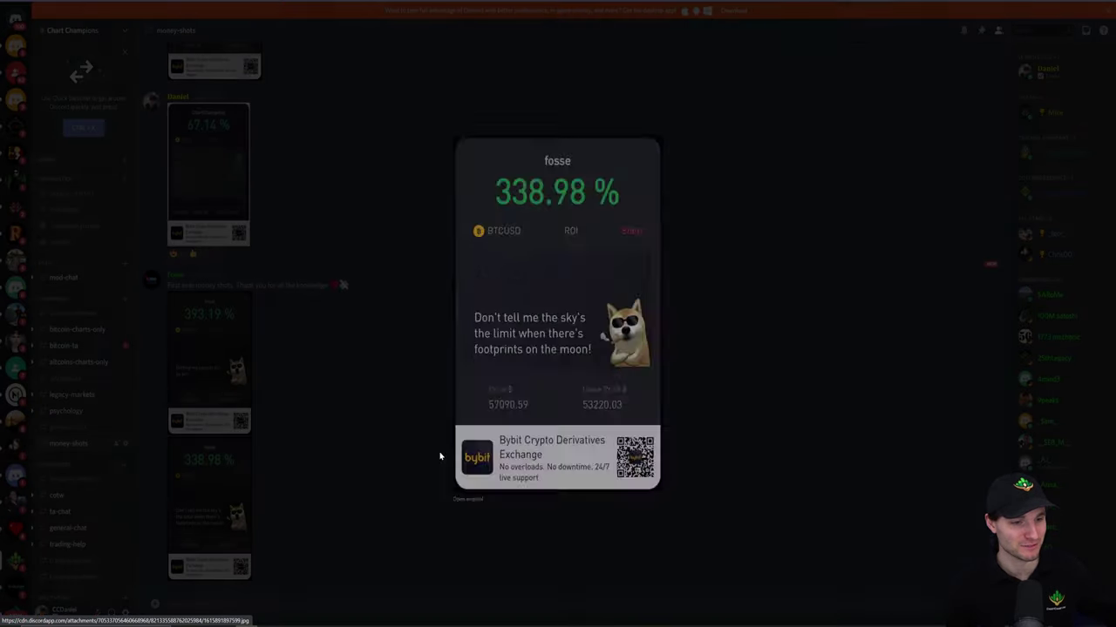
click(592, 538)
click(209, 361)
click(928, 409)
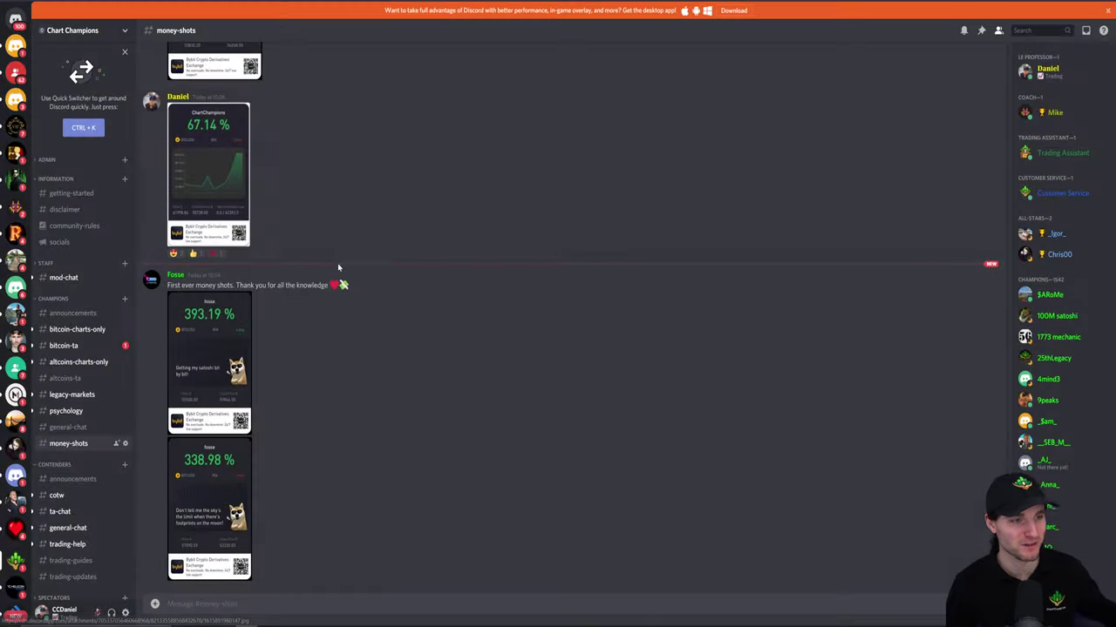
click(218, 166)
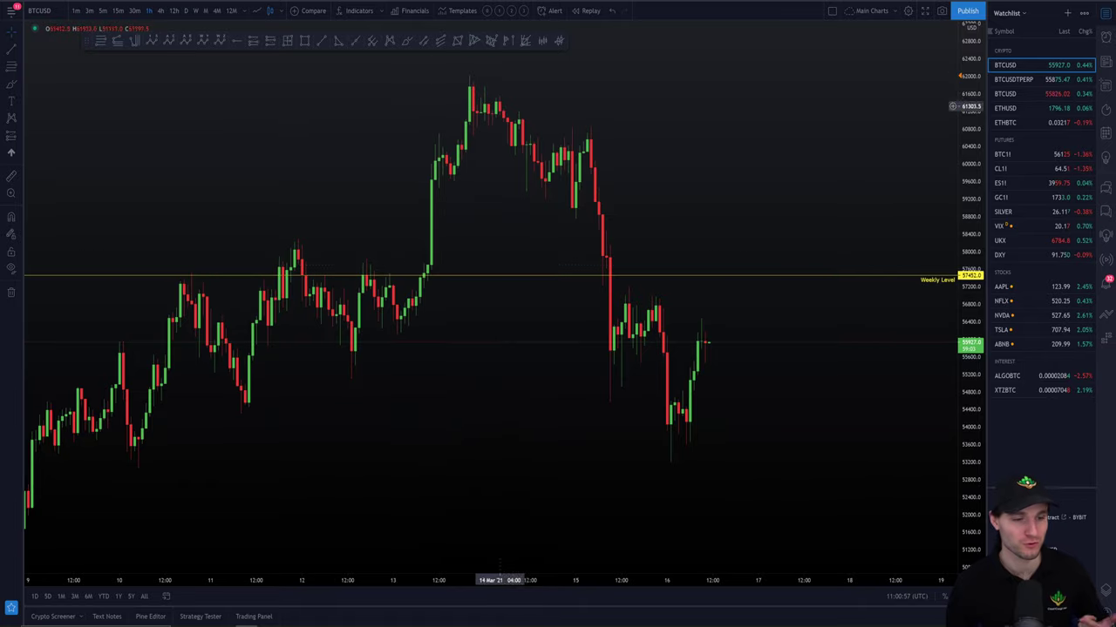
Step: On the hourly BTCUSD chart in TradingView, measure the drop from the 13 March top near 62,000 to the 16 March low
drag(412, 493, 557, 493)
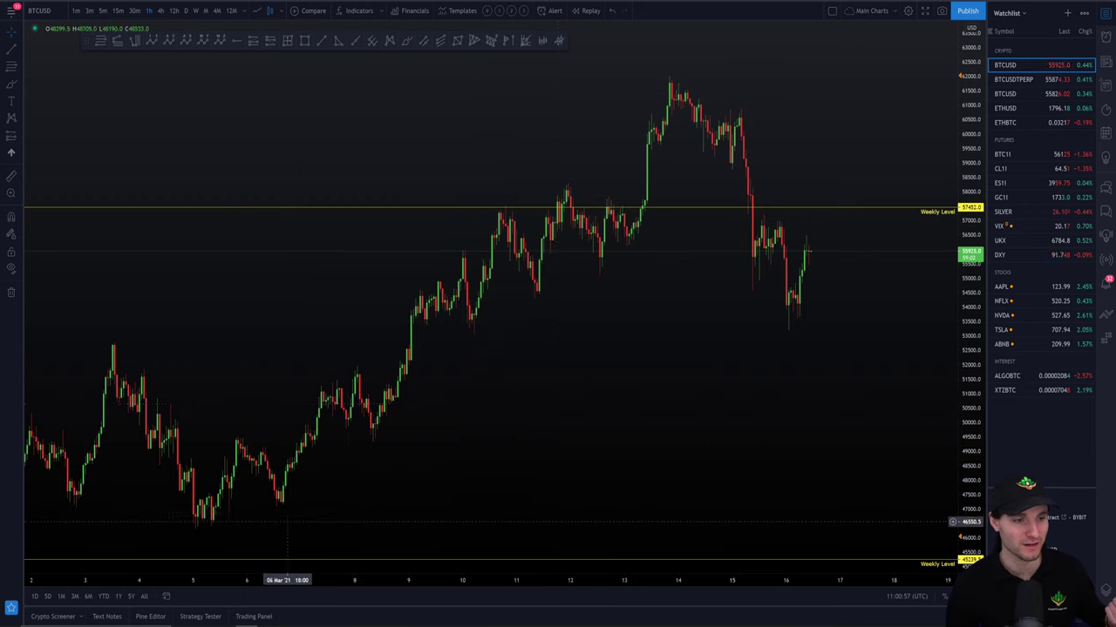
drag(288, 492, 384, 493)
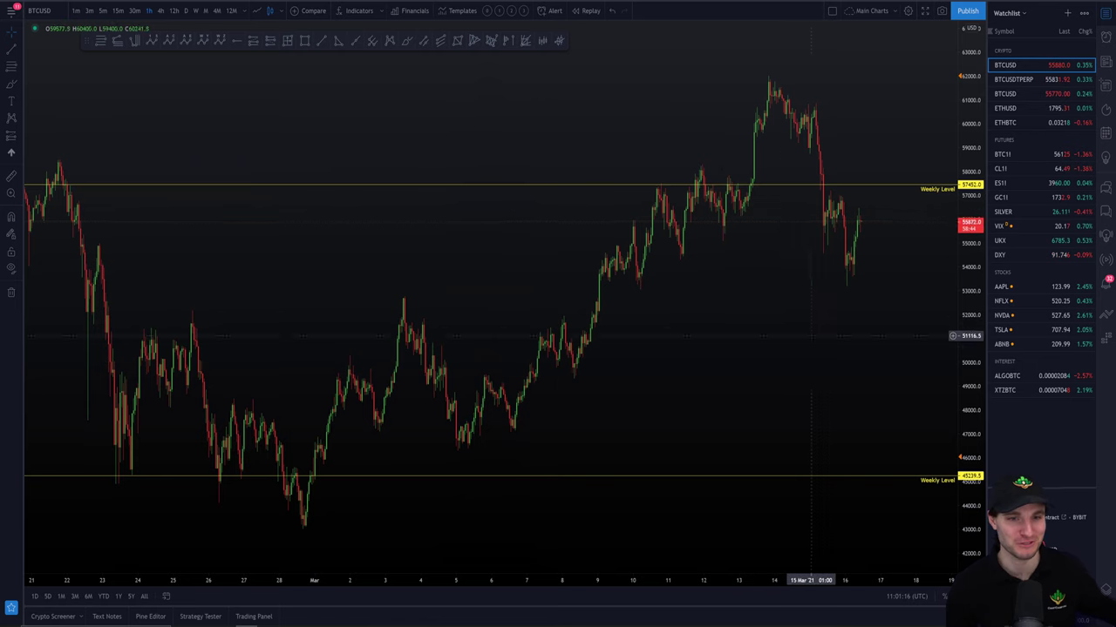
scroll(811, 362, up, 4)
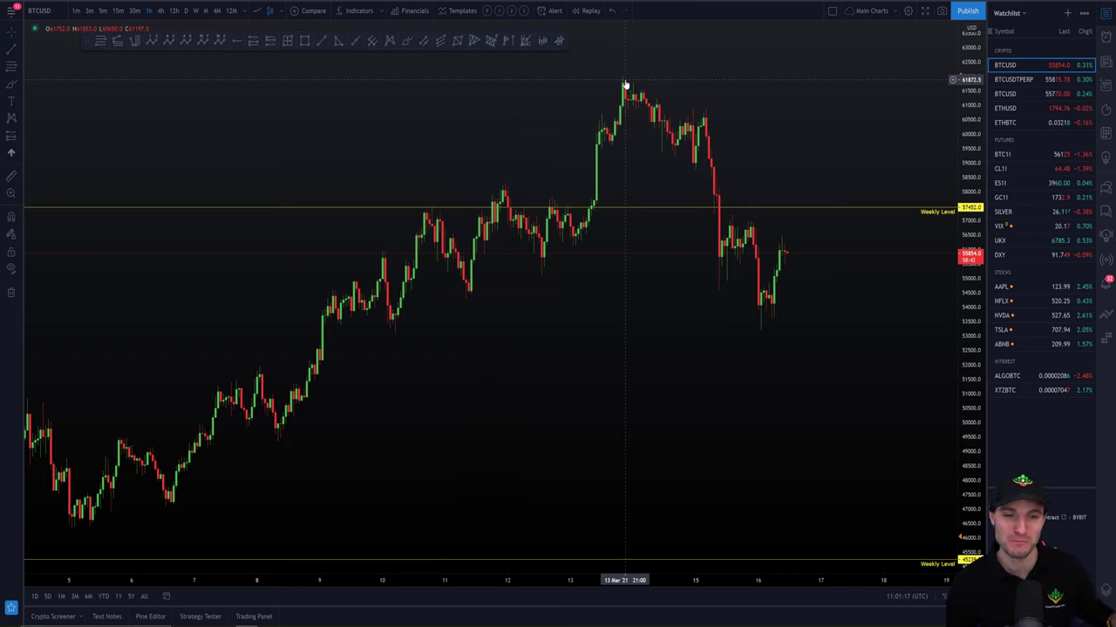
shift+click(657, 76)
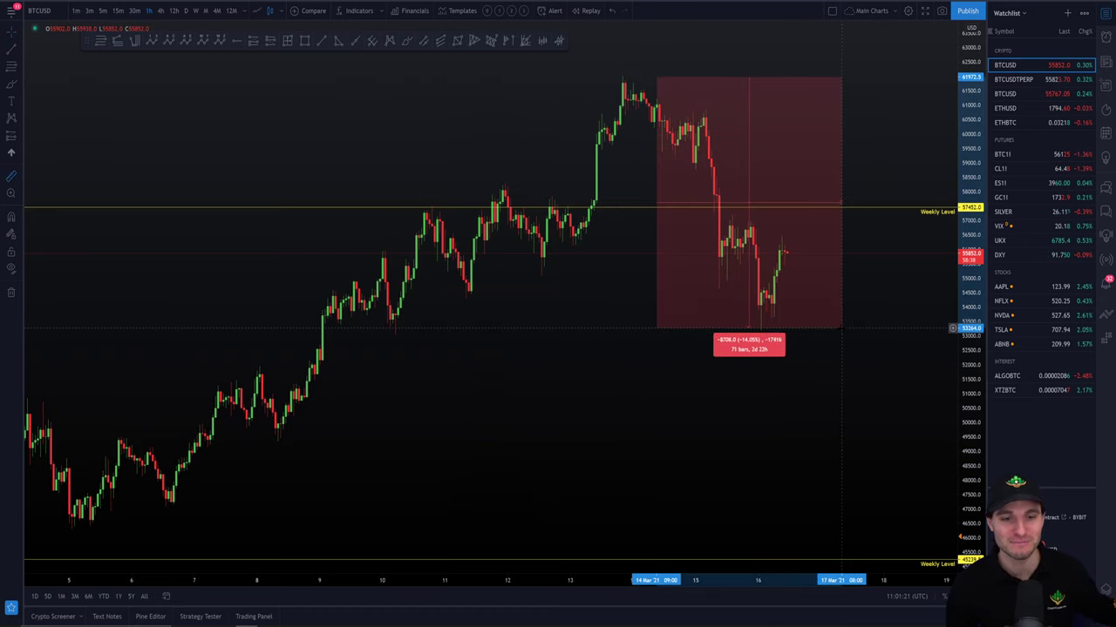
scroll(880, 448, up, 2)
scroll(880, 448, up, 4)
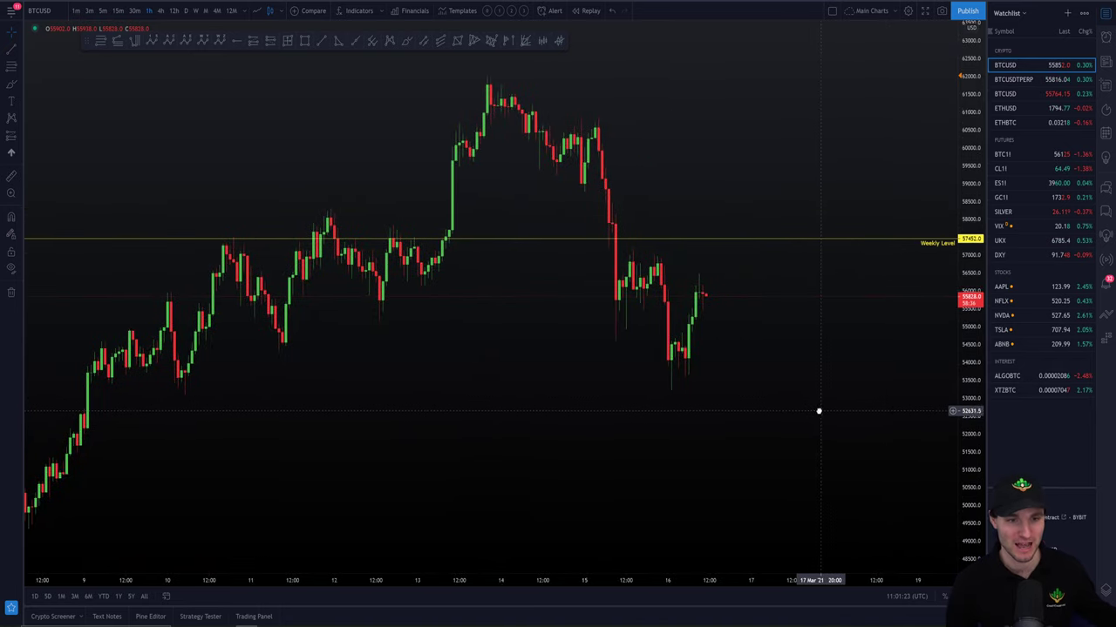
scroll(817, 413, up, 1)
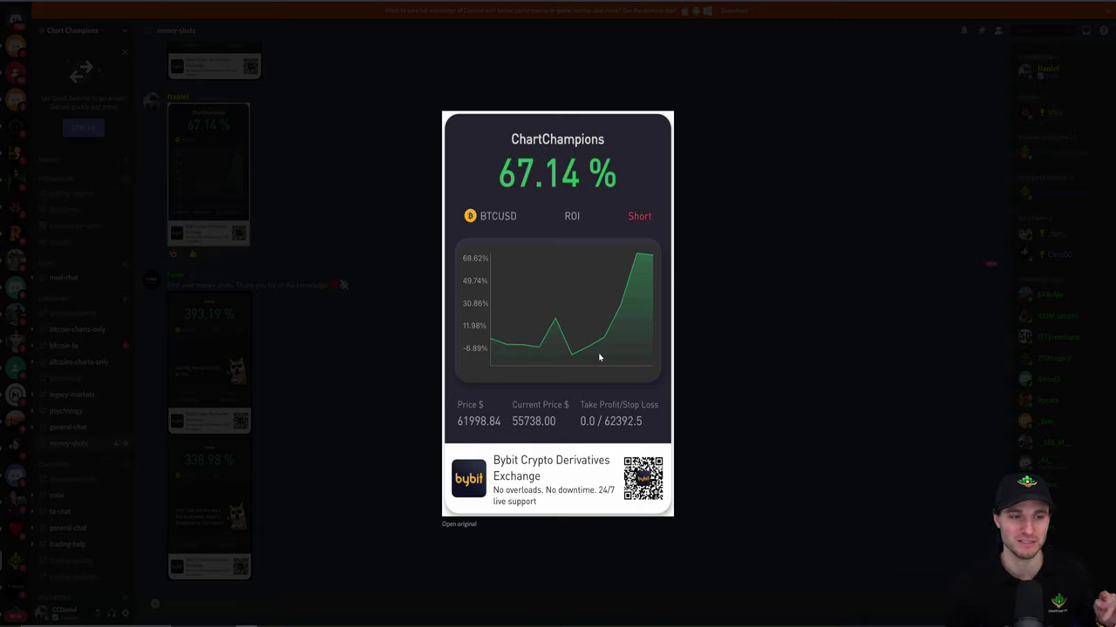
Step: Close and reopen the enlarged 67.14 % BTCUSD short card in money-shots, and return to the hourly chart
click(869, 324)
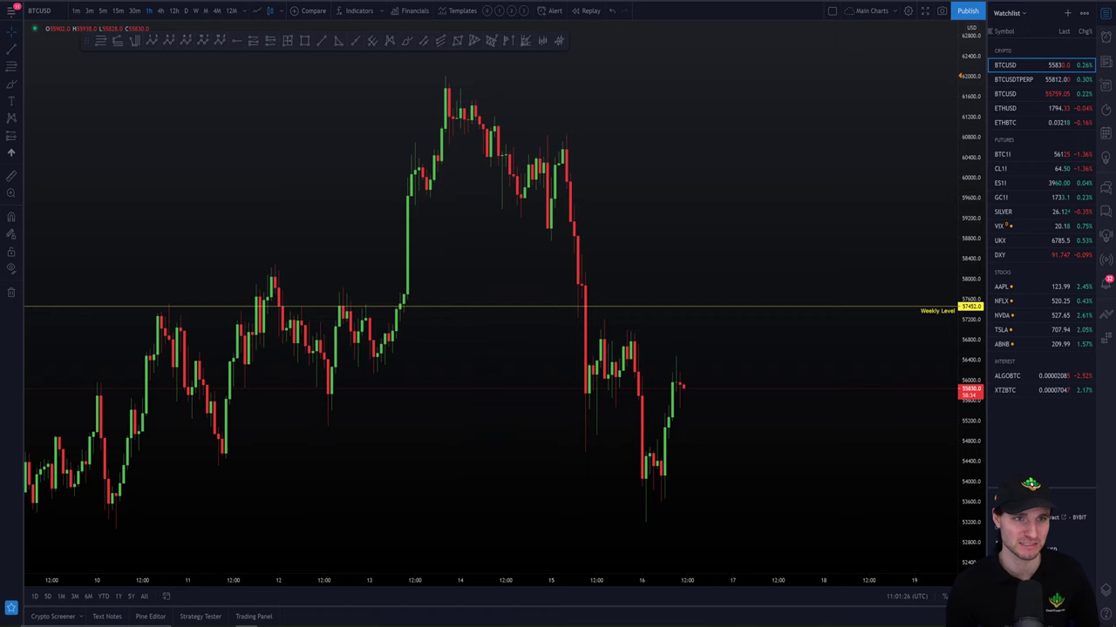
drag(819, 347, 777, 461)
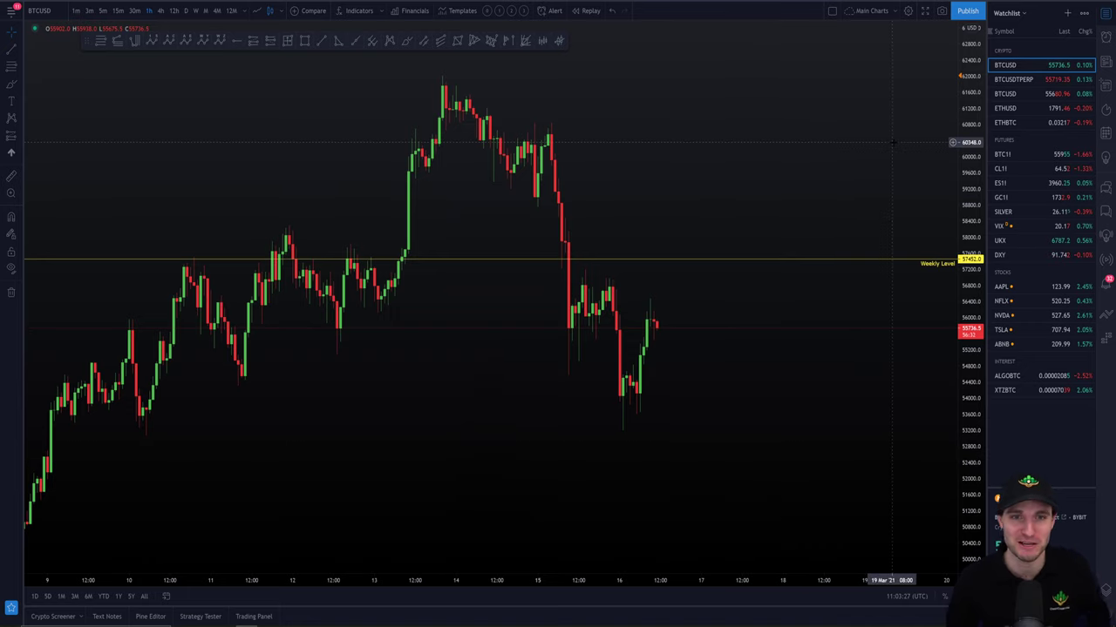
key(ctrl+Tab)
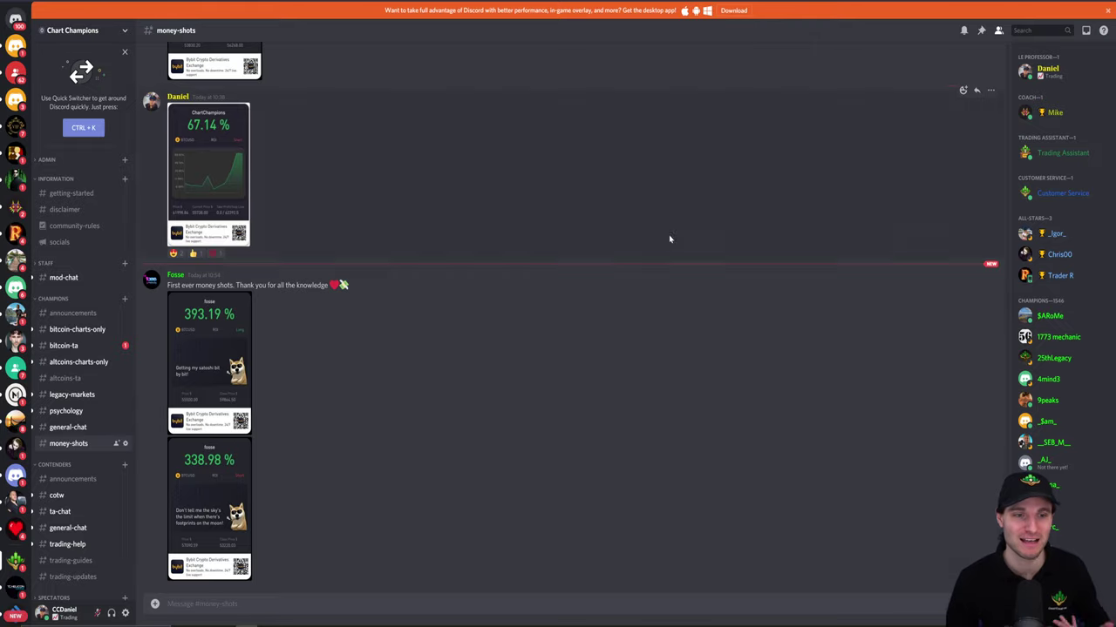
click(236, 203)
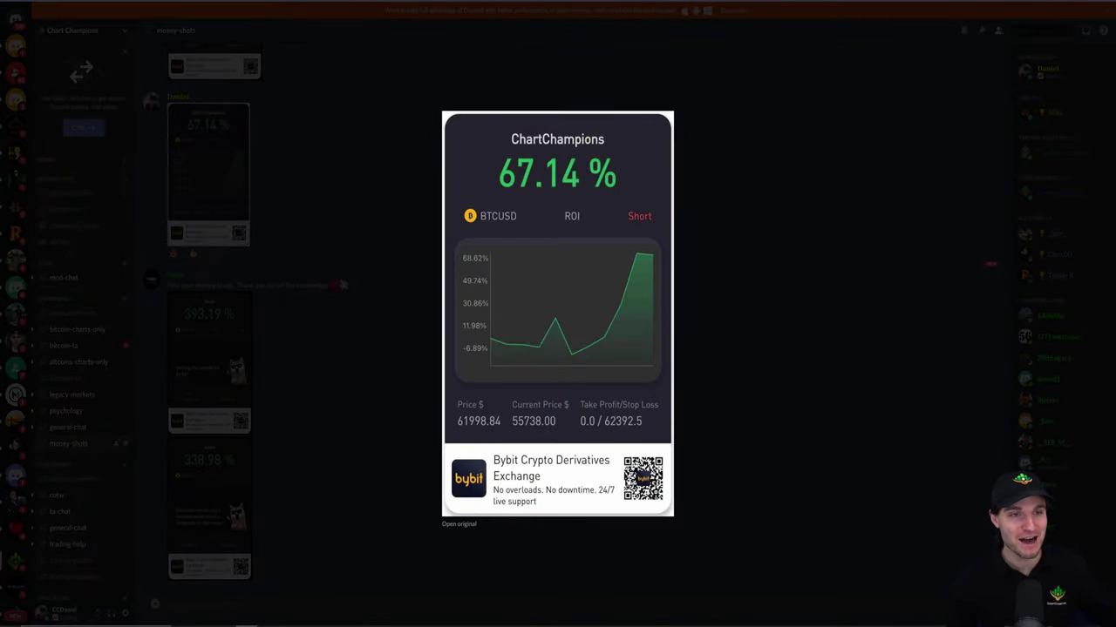
key(alt+Tab)
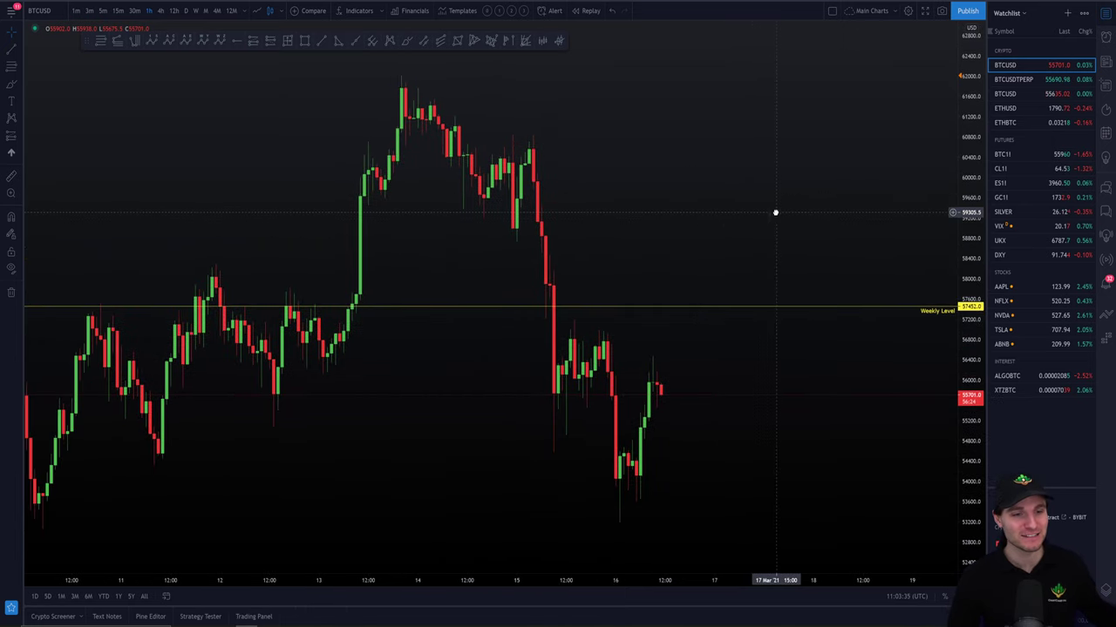
scroll(774, 212, down, 2)
drag(822, 186, 712, 174)
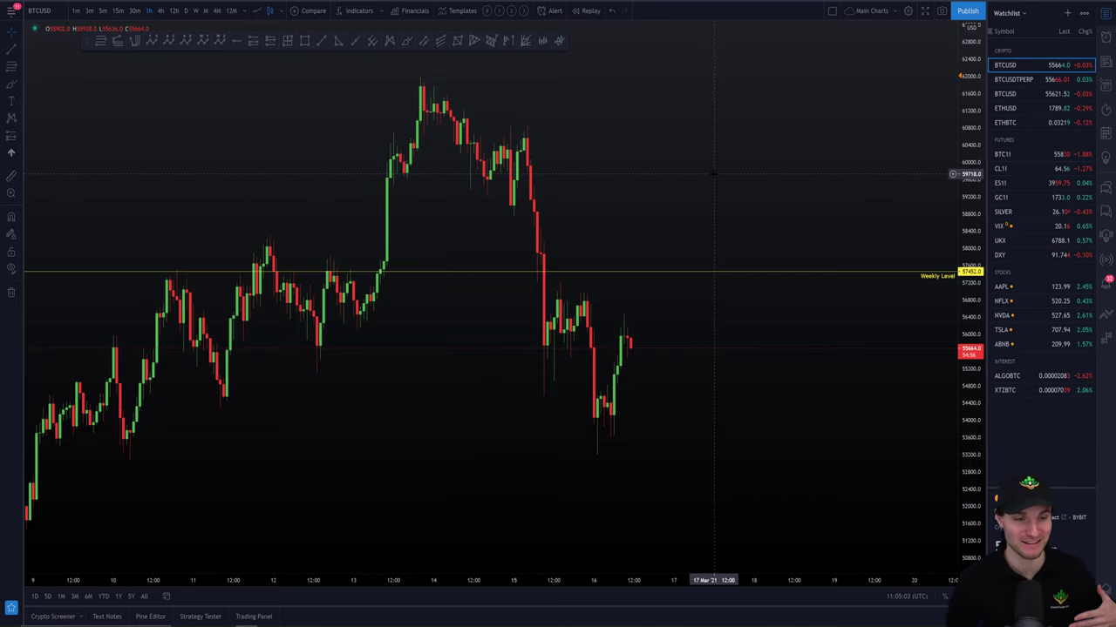
scroll(716, 196, down, 3)
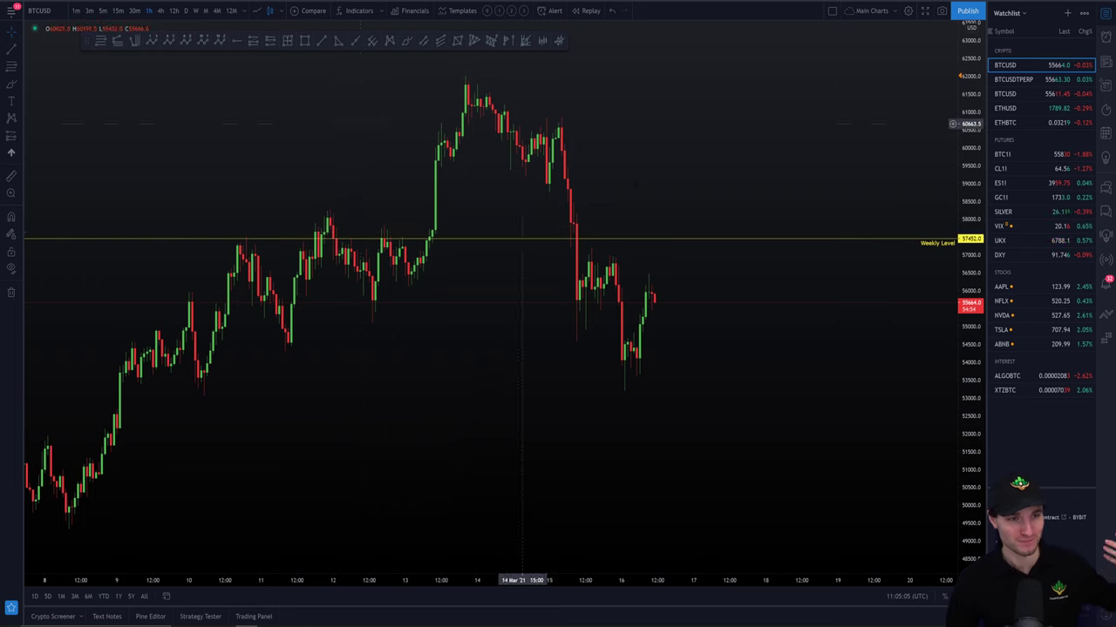
drag(731, 363, 715, 362)
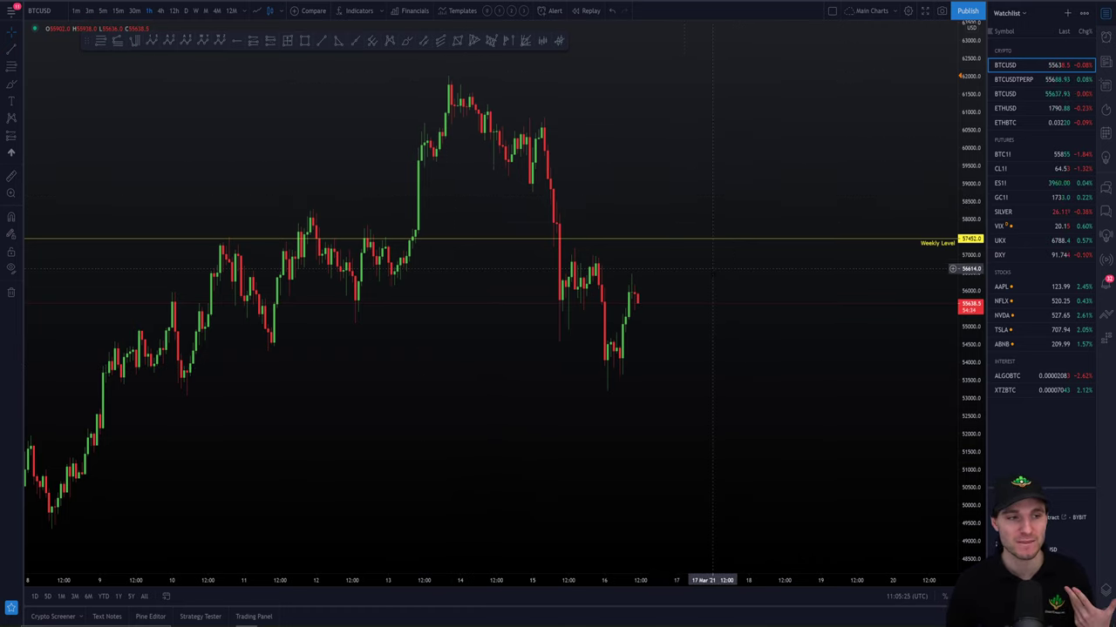
drag(733, 347, 752, 354)
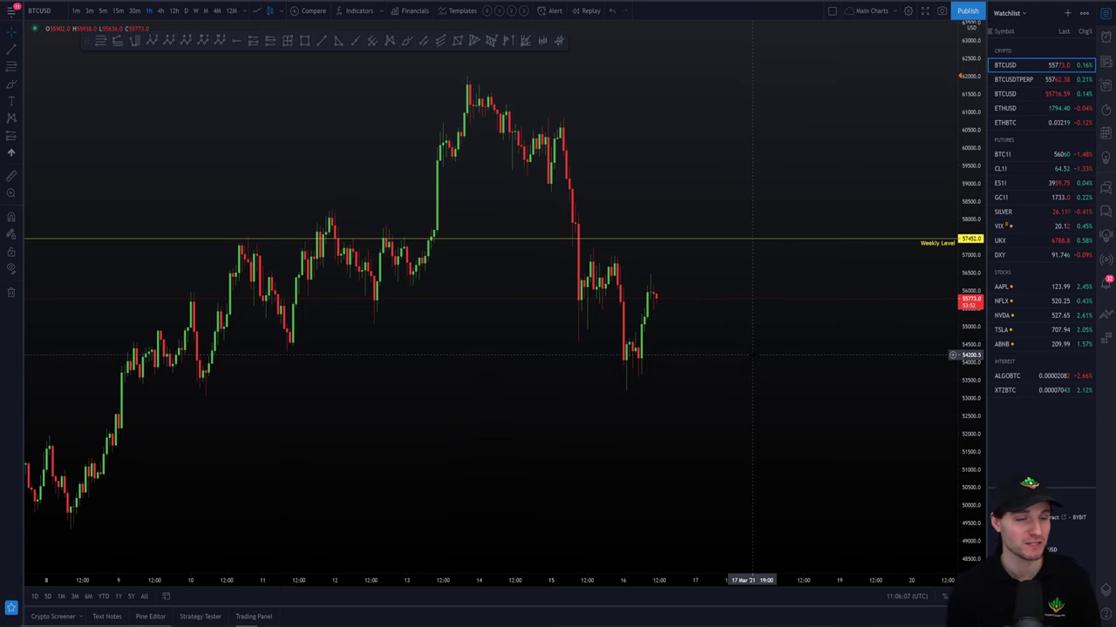
Step: Mark the new message in Discord's champions general-chat as read, and return to the hourly BTCUSD chart in TradingView
key(alt+Tab)
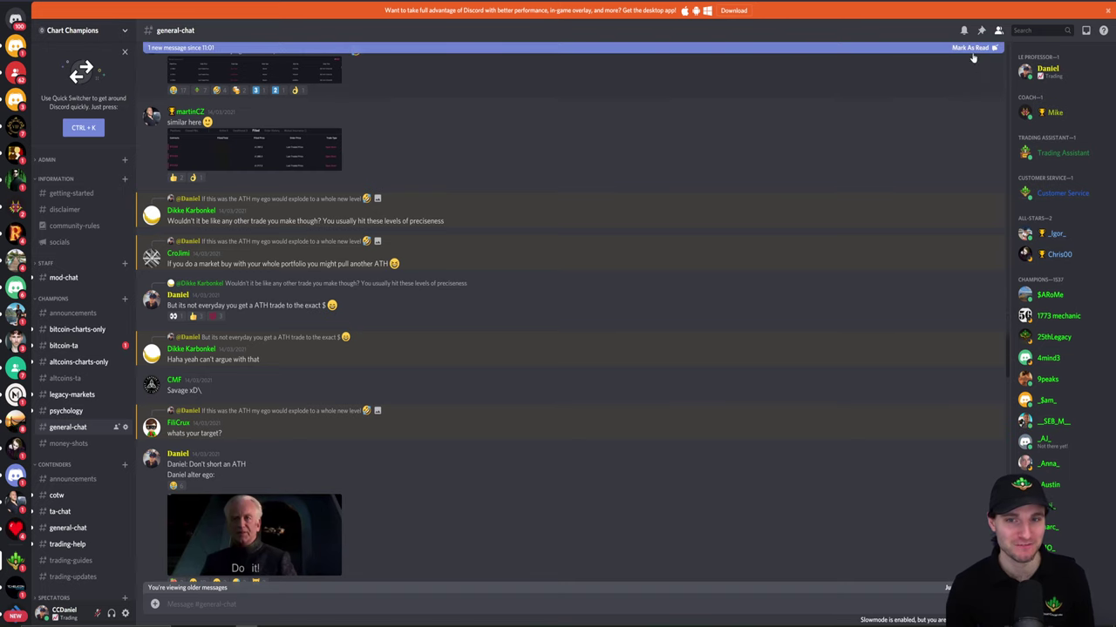
click(972, 50)
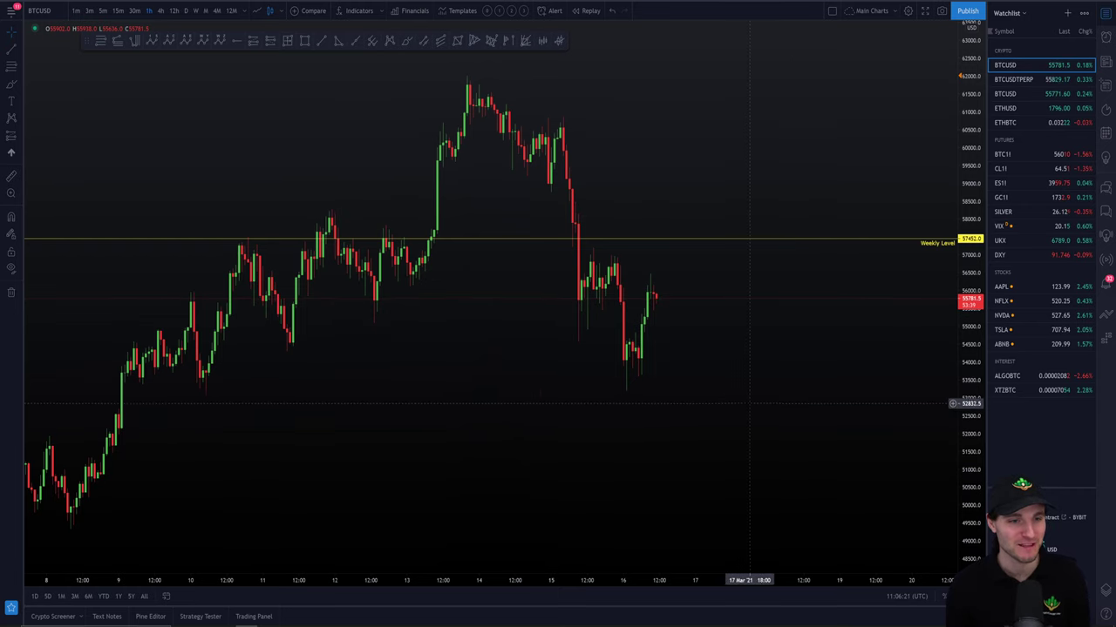
scroll(697, 453, up, 3)
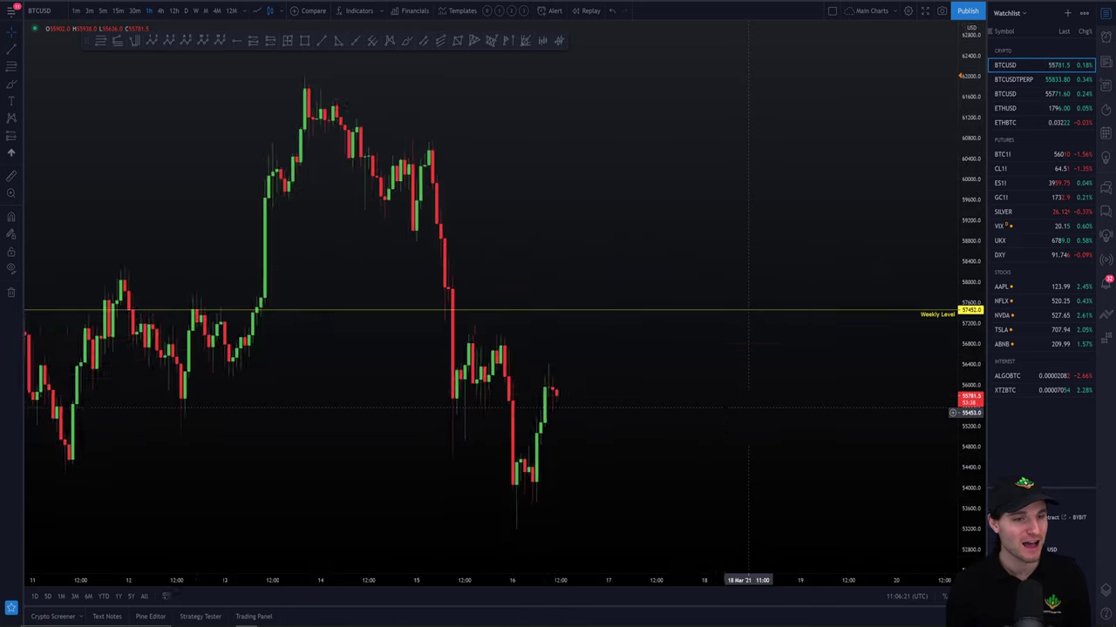
scroll(843, 454, up, 3)
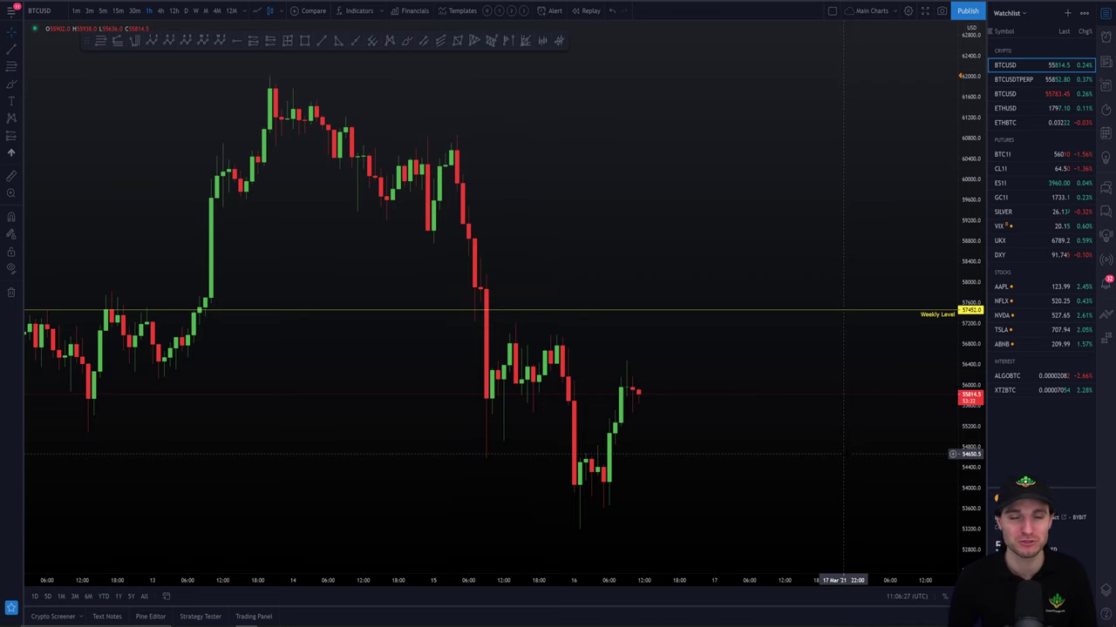
scroll(837, 458, down, 5)
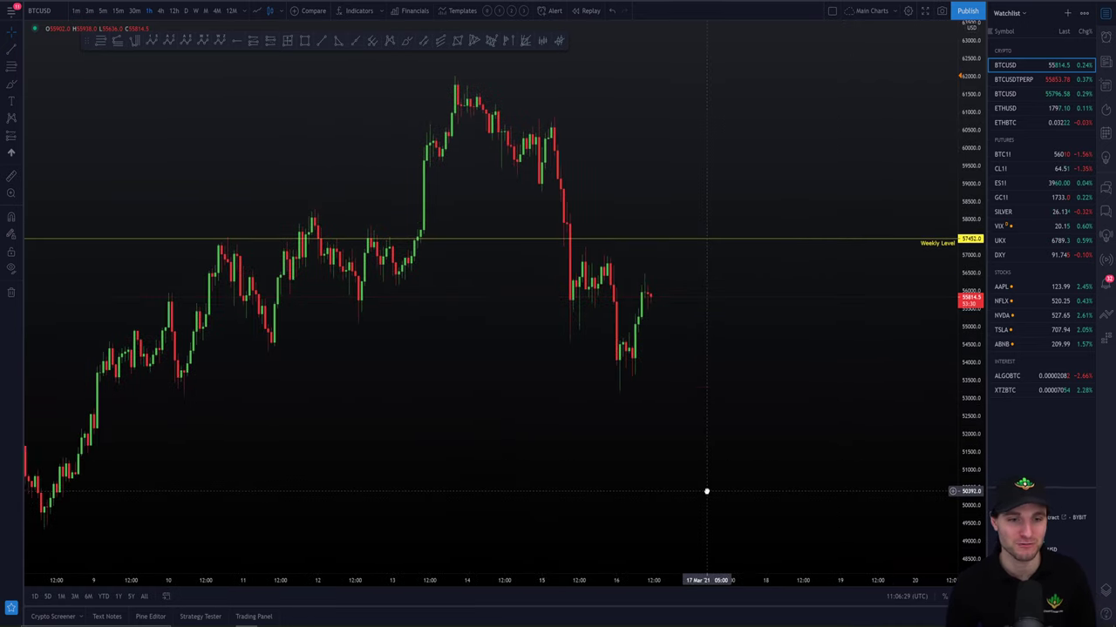